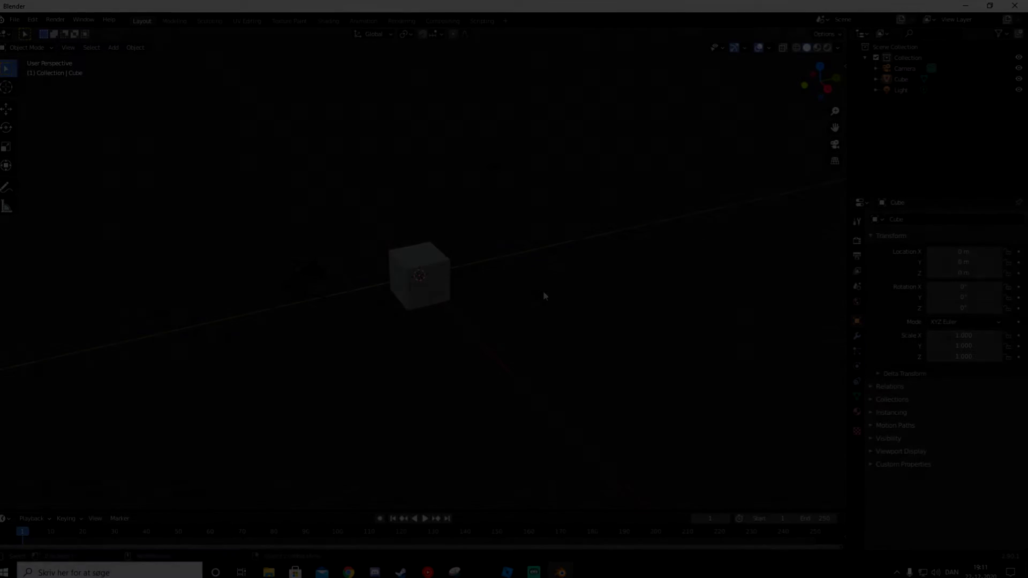
Examine the default cube, camera and light from several angles and distances
mouse_move(543, 290)
middle_down()
mouse_move(668, 287)
mouse_move(548, 291)
middle_up()
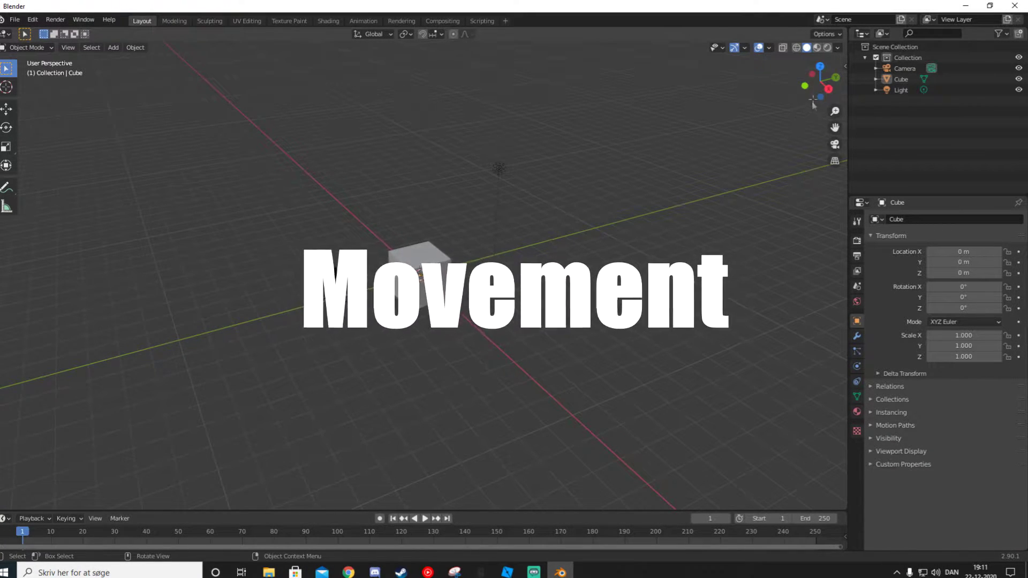
mouse_move(829, 88)
mouse_down()
mouse_move(811, 62)
mouse_move(804, 77)
mouse_move(884, 81)
mouse_move(838, 91)
mouse_move(840, 105)
mouse_up()
mouse_move(666, 260)
middle_down()
mouse_move(634, 248)
mouse_move(739, 241)
mouse_move(638, 255)
mouse_move(704, 256)
mouse_move(356, 273)
mouse_move(604, 272)
mouse_move(659, 253)
middle_up()
key(shift)
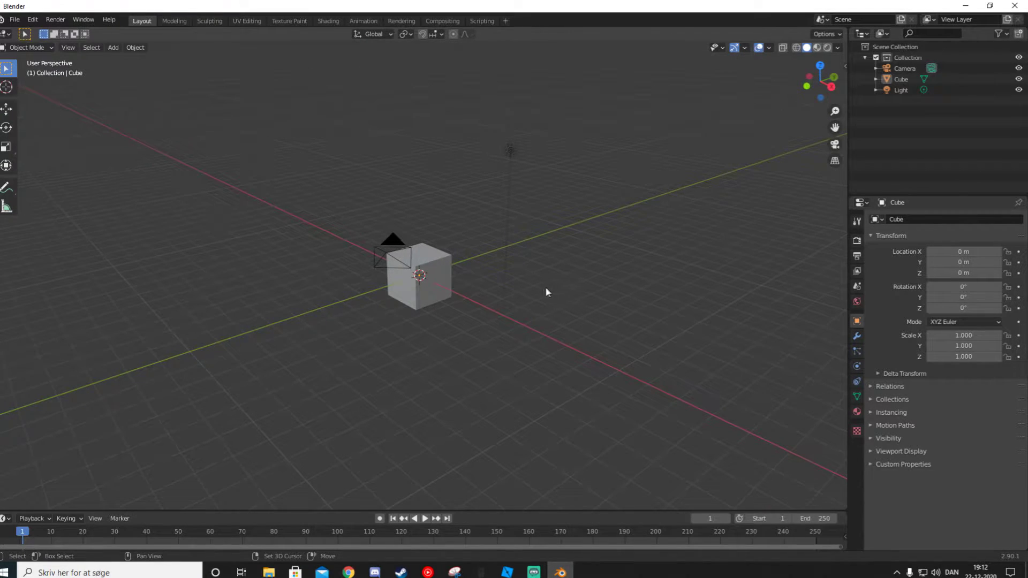
shift+middle_drag(493, 296, 461, 325)
scroll(508, 272, up, 4)
scroll(504, 268, down, 2)
scroll(500, 275, up, 3)
scroll(479, 273, down, 3)
scroll(460, 325, up, 2)
scroll(461, 325, up, 1)
scroll(461, 321, down, 2)
scroll(461, 320, up, 1)
scroll(461, 321, down, 1)
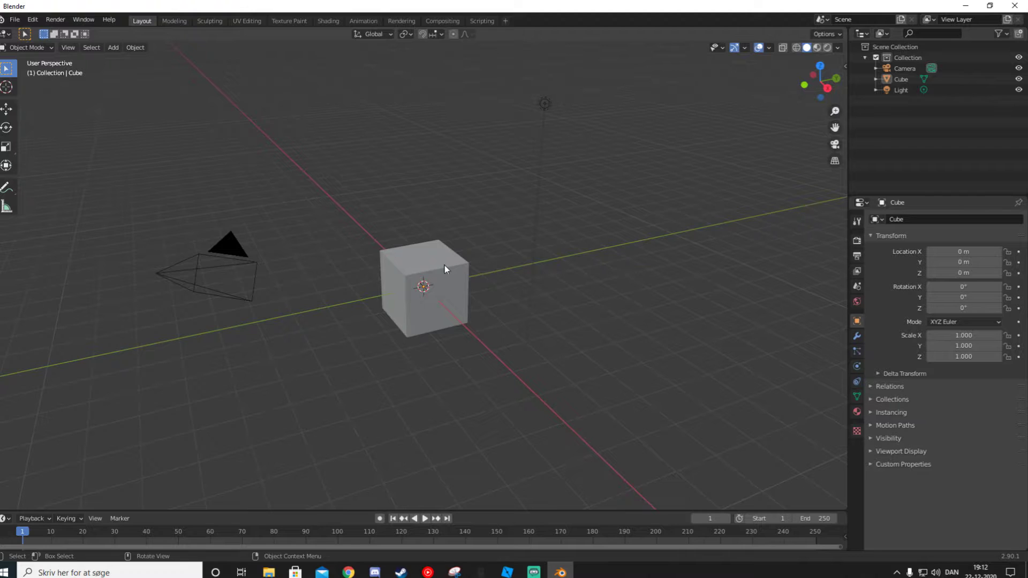
Select the cube, try shifting it with the Move tool, and undo the movement
click(460, 275)
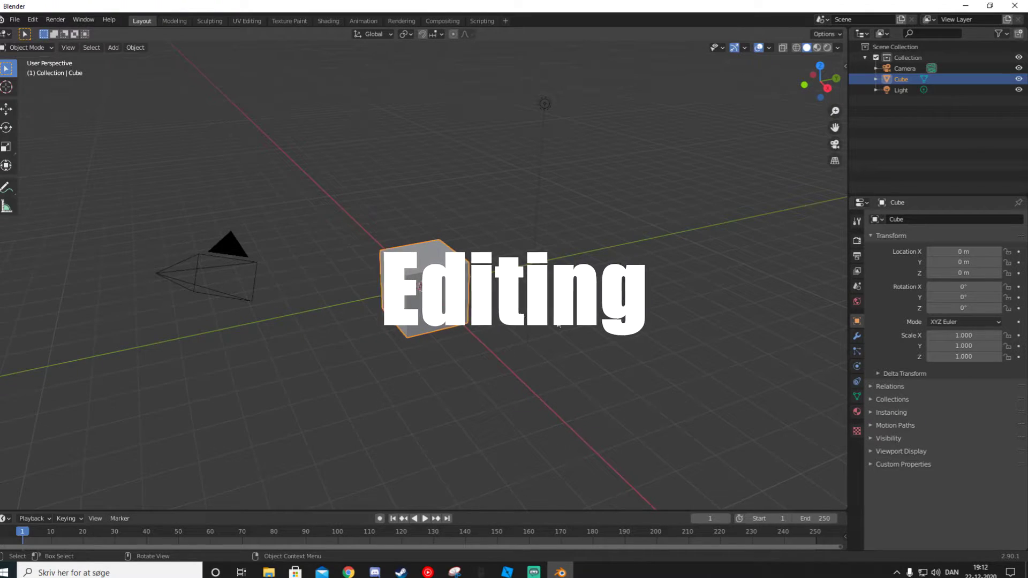
click(6, 111)
drag(435, 282, 462, 313)
key(ctrl+z)
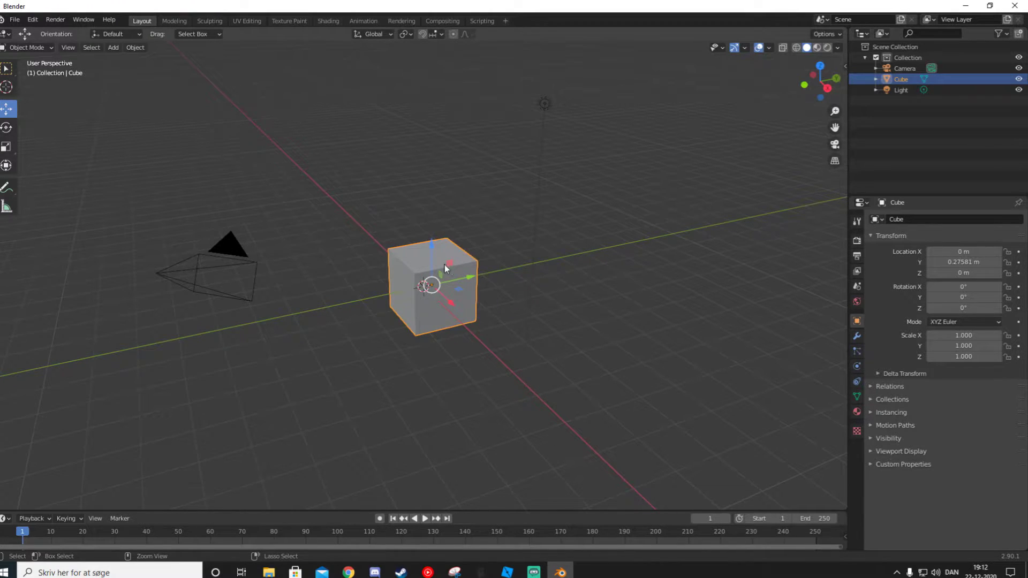
key(ctrl+z)
Try moving the cube with the Move gizmo and freely with Grab, and undo all these moves
drag(423, 263, 490, 323)
key(g)
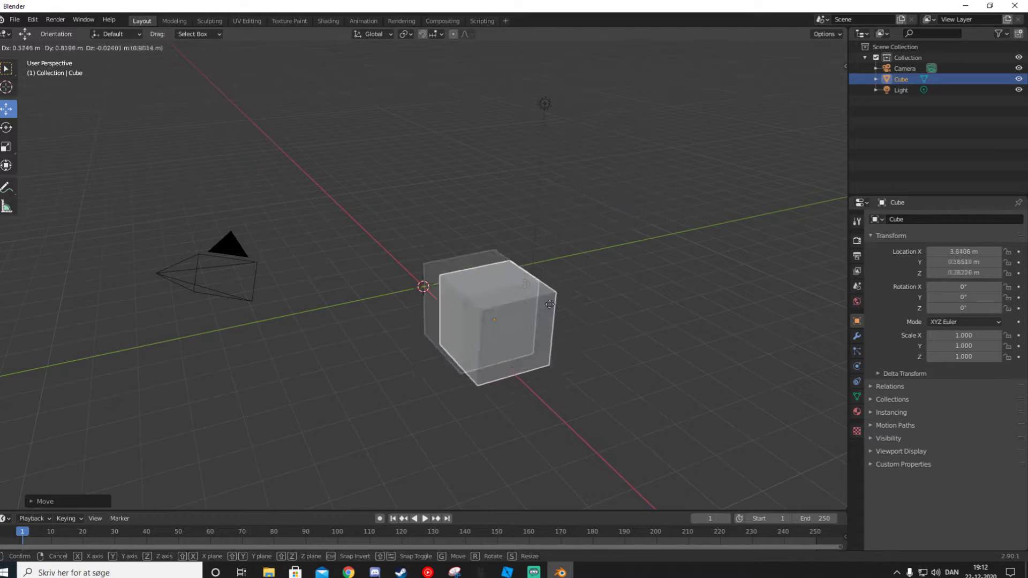
click(502, 255)
key(ctrl+z)
key(ctrl+z)
key(ctrl+z)
key(ctrl+z)
key(ctrl+z)
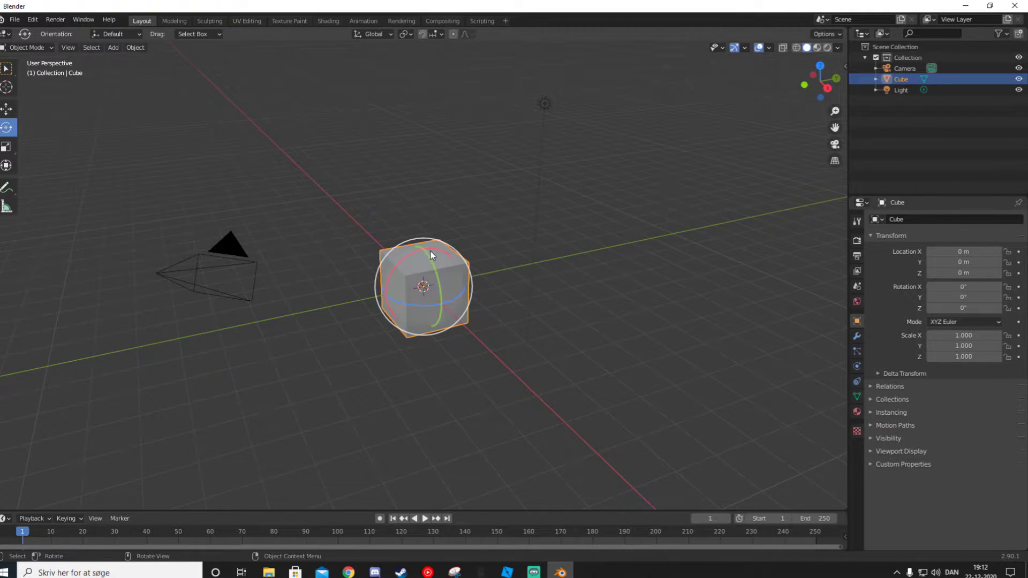
Try rotating the cube about -17.6° around the Y axis with the Rotate tool, and undo that rotation
mouse_move(431, 255)
mouse_down()
mouse_move(483, 270)
mouse_move(428, 244)
mouse_move(438, 250)
mouse_move(431, 278)
mouse_move(438, 266)
mouse_up()
middle_drag(438, 266, 500, 289)
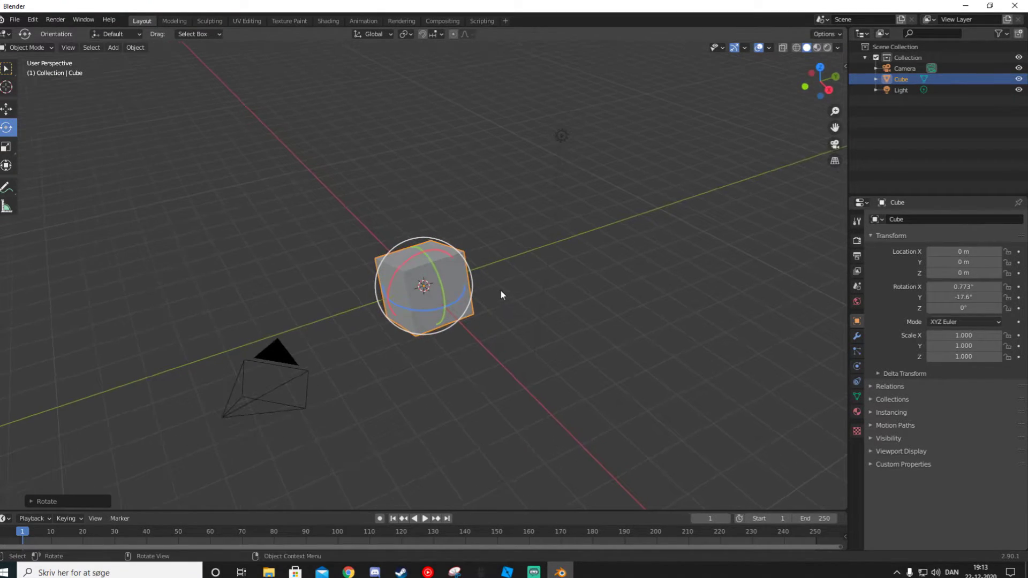
key(ctrl+z)
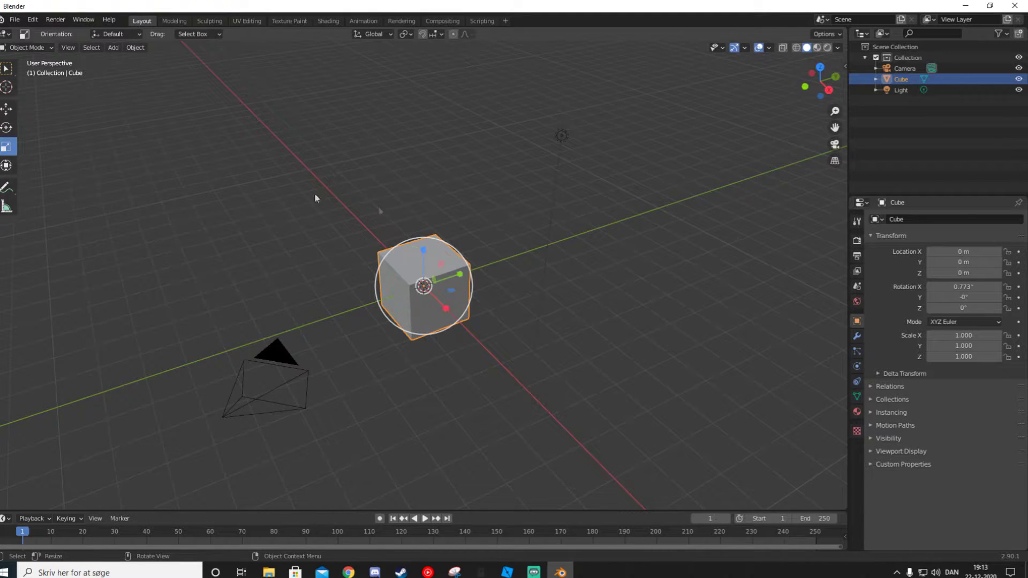
Try stretching the cube along Y to a scale of about 2 and further, and undo both resizes
drag(460, 276, 503, 277)
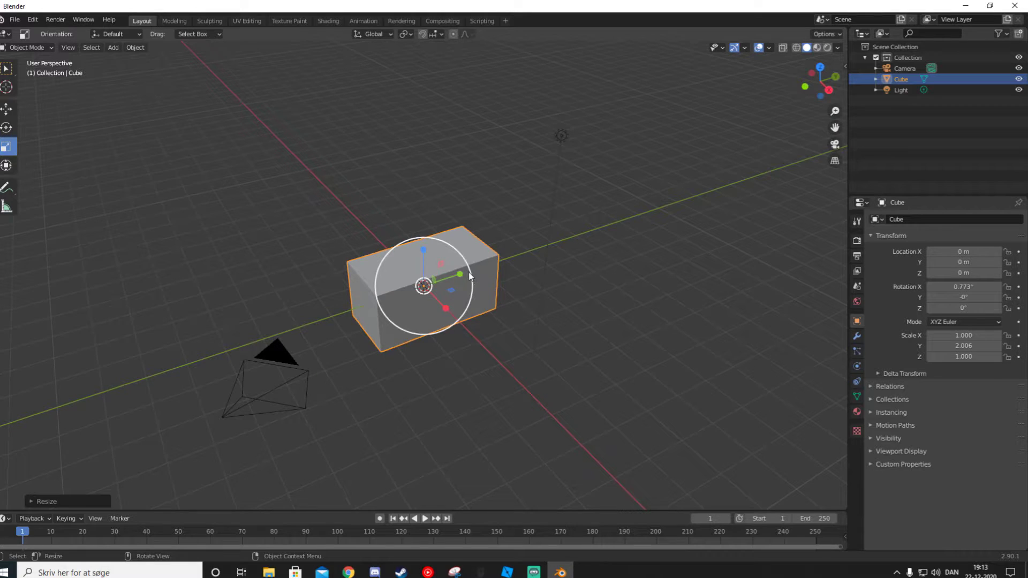
drag(459, 277, 560, 248)
key(ctrl+z)
key(ctrl+z)
Try scaling the cube to about 4.2 in X and 3.7 in Y, adjust its Z scale, and undo the resizes
drag(445, 307, 532, 363)
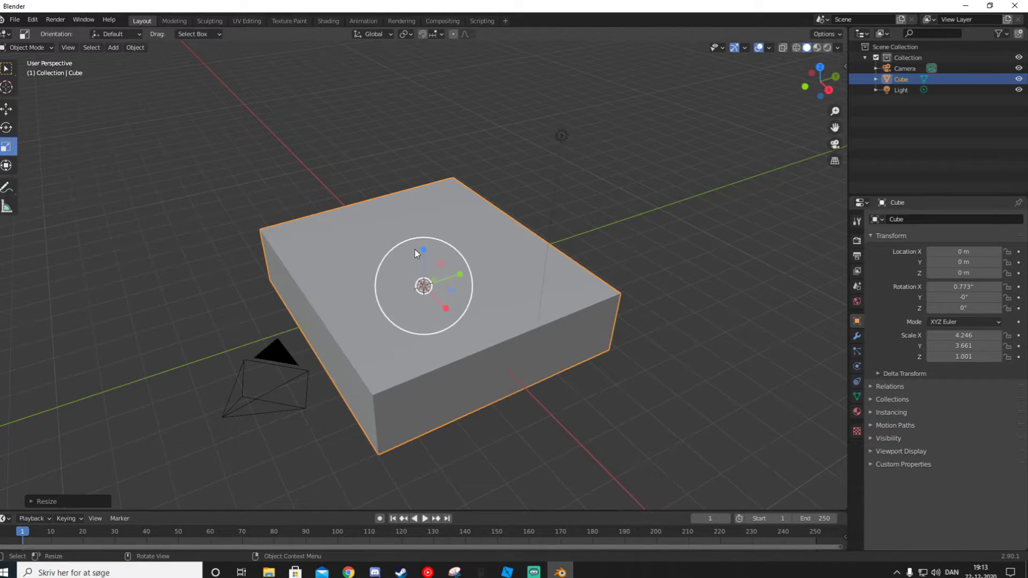
mouse_move(424, 254)
mouse_down()
mouse_move(434, 96)
mouse_move(437, 239)
mouse_up()
key(ctrl+z)
key(ctrl+z)
key(ctrl+z)
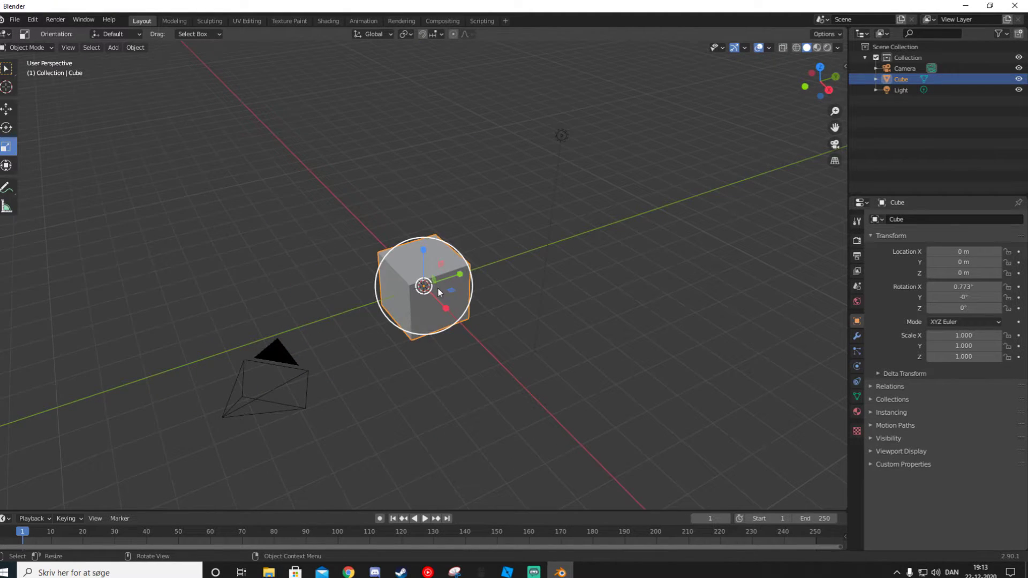
Try stretching the cube along Y and enlarging it uniformly, and undo the last uniform scaling
drag(455, 273, 454, 304)
key(s)
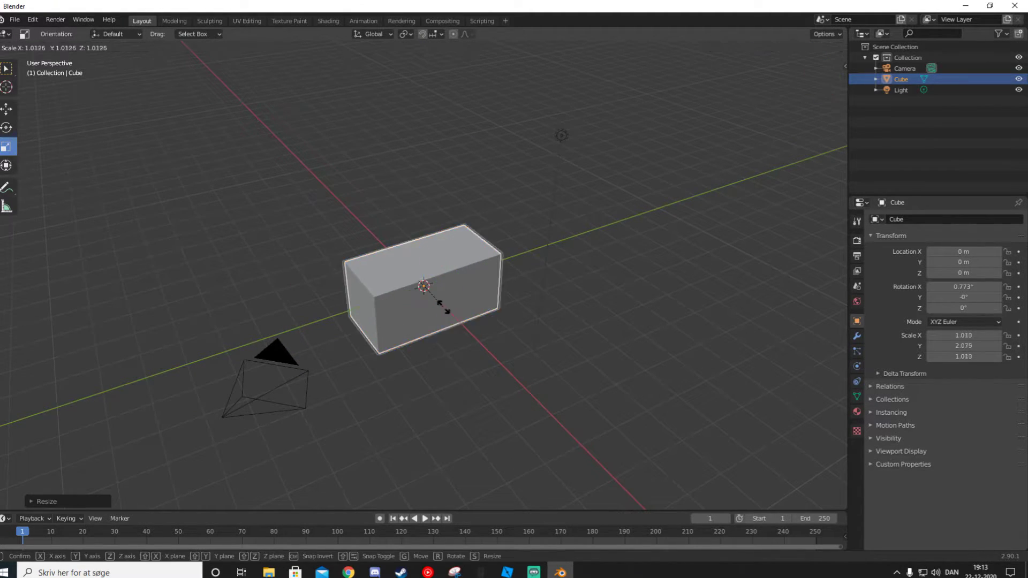
mouse_move(482, 341)
mouse_down()
mouse_move(458, 322)
mouse_move(484, 343)
mouse_up()
key(ctrl+z)
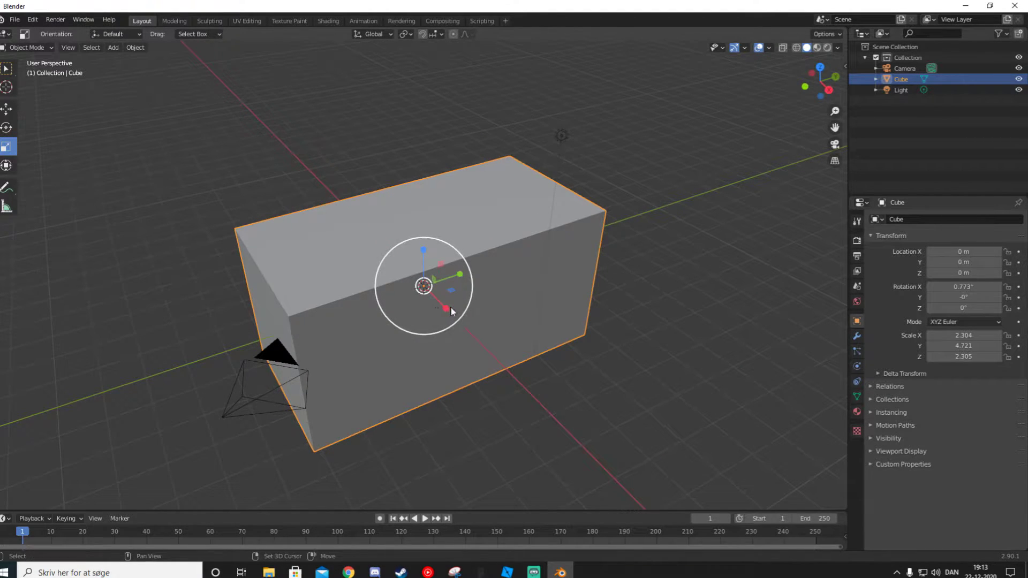
key(s)
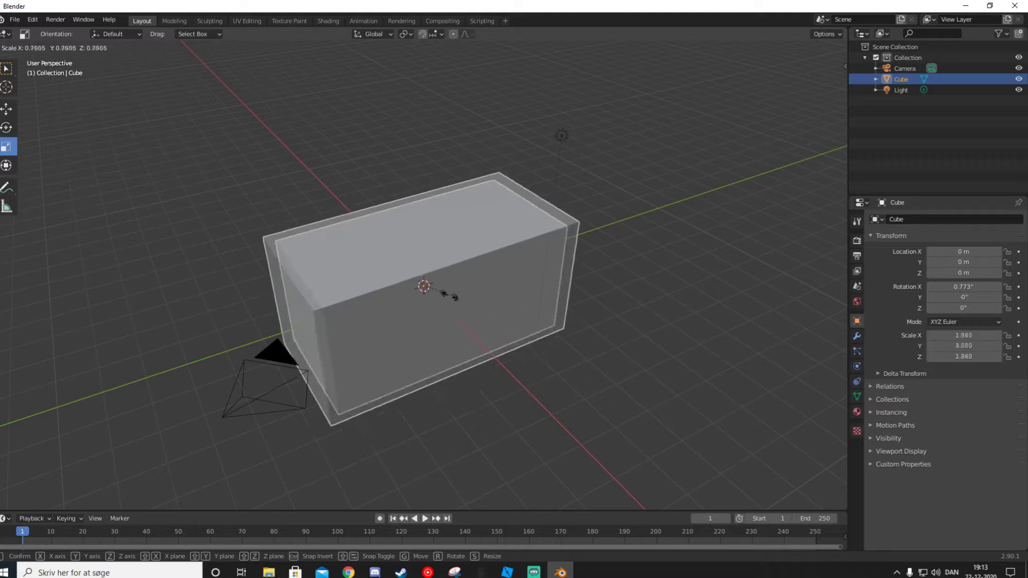
click(459, 305)
key(ctrl+z)
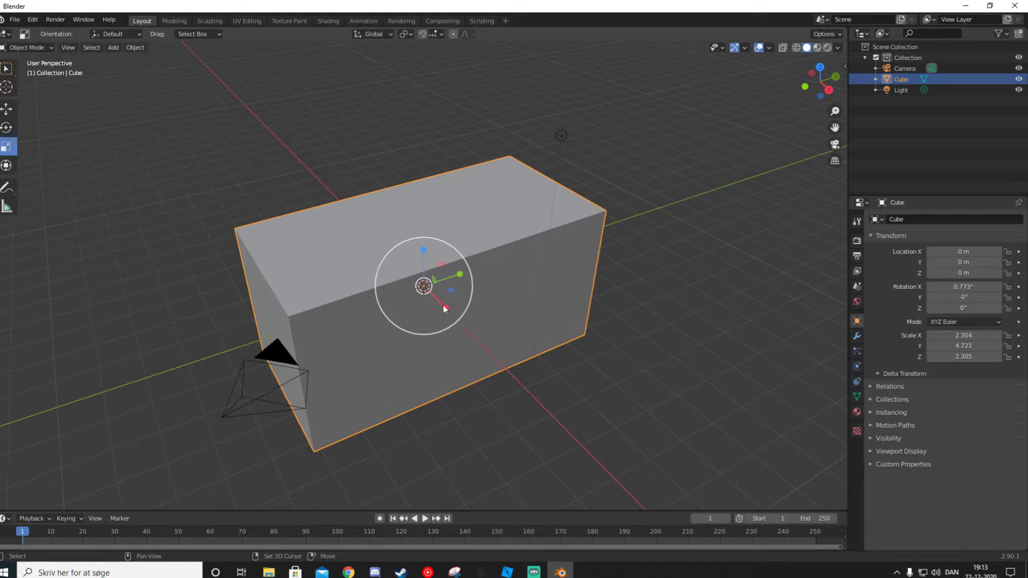
Try scaling the box only in Y and Z with X locked, and undo all the cube's trial transforms
shift+drag(445, 308, 452, 313)
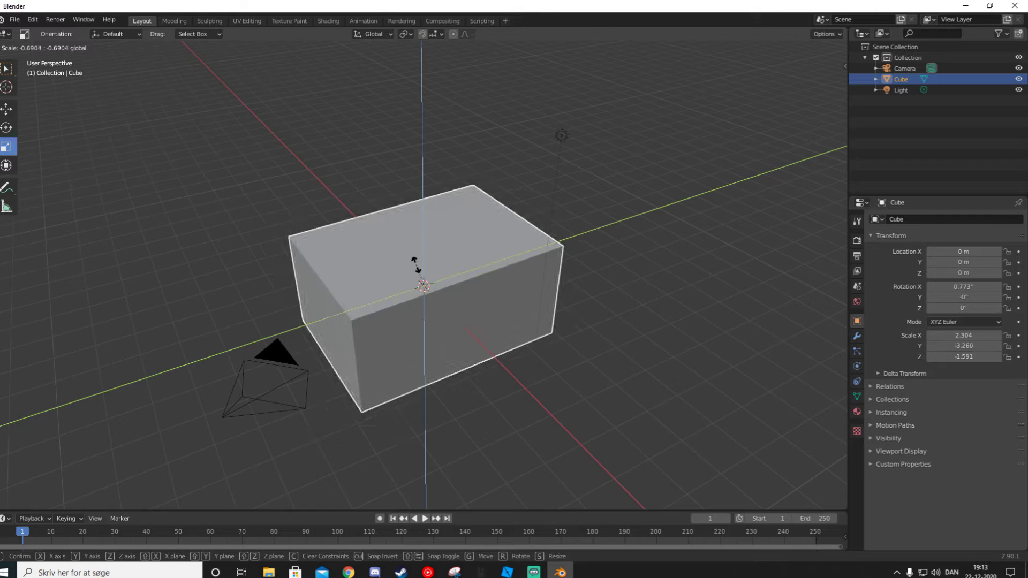
click(416, 266)
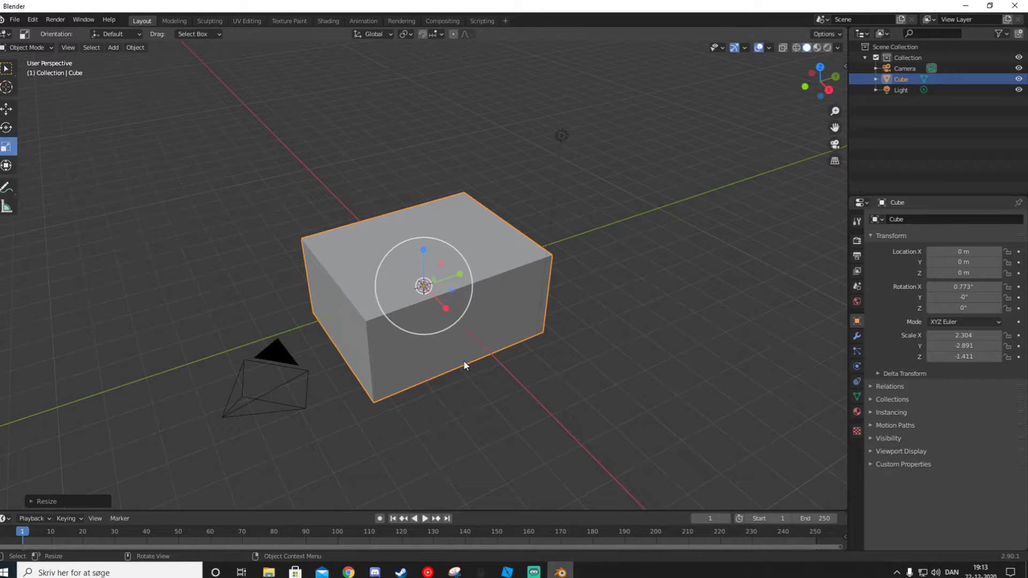
key(ctrl+z)
key(ctrl+z)
key(ctrl+z)
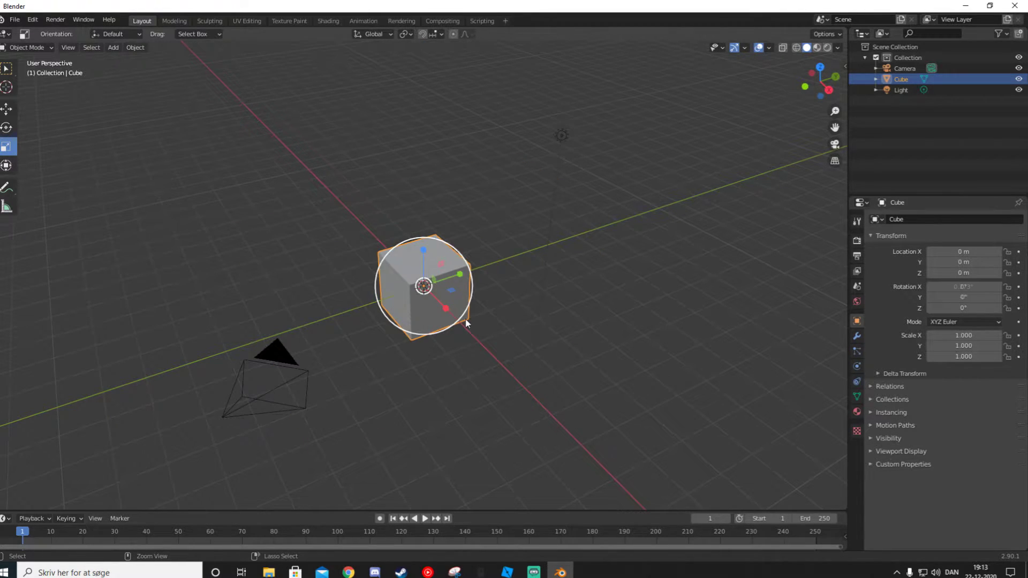
Select the camera and the light together and delete both from the scene
middle_drag(531, 351, 534, 341)
click(550, 338)
click(255, 285)
middle_drag(254, 285, 343, 303)
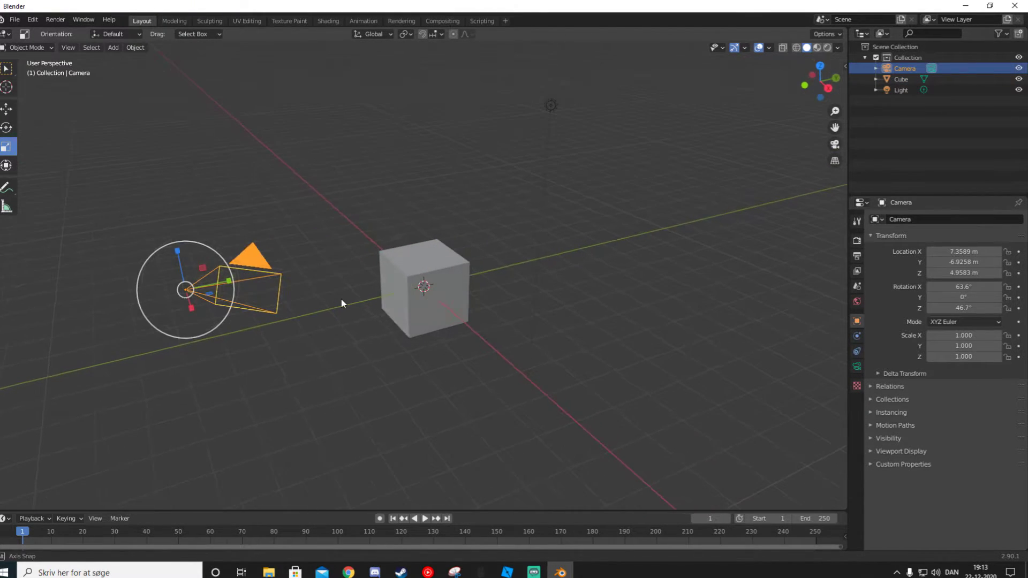
shift+click(551, 106)
right_click(549, 105)
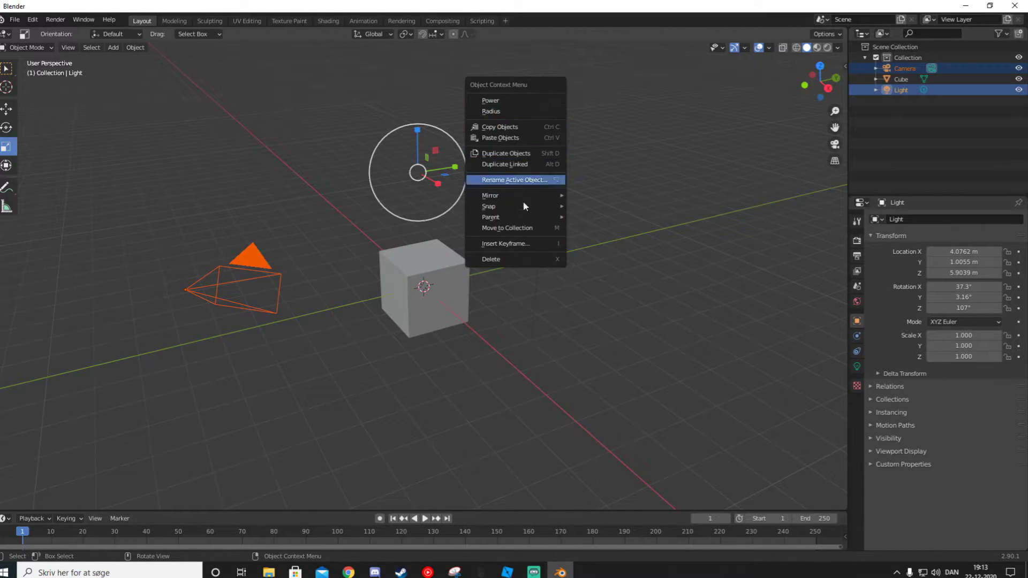
click(506, 259)
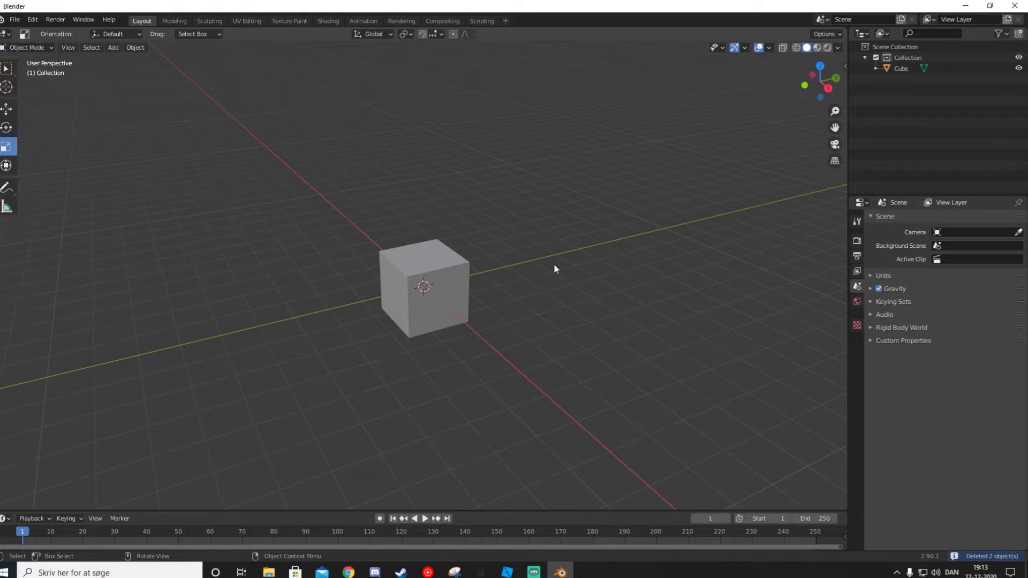
Select the cube and enter Edit Mode
middle_drag(541, 277, 518, 294)
scroll(534, 292, up, 2)
scroll(541, 295, up, 4)
scroll(541, 297, down, 3)
click(518, 290)
scroll(603, 250, up, 2)
mouse_move(603, 249)
middle_down()
mouse_move(590, 257)
mouse_move(616, 260)
middle_up()
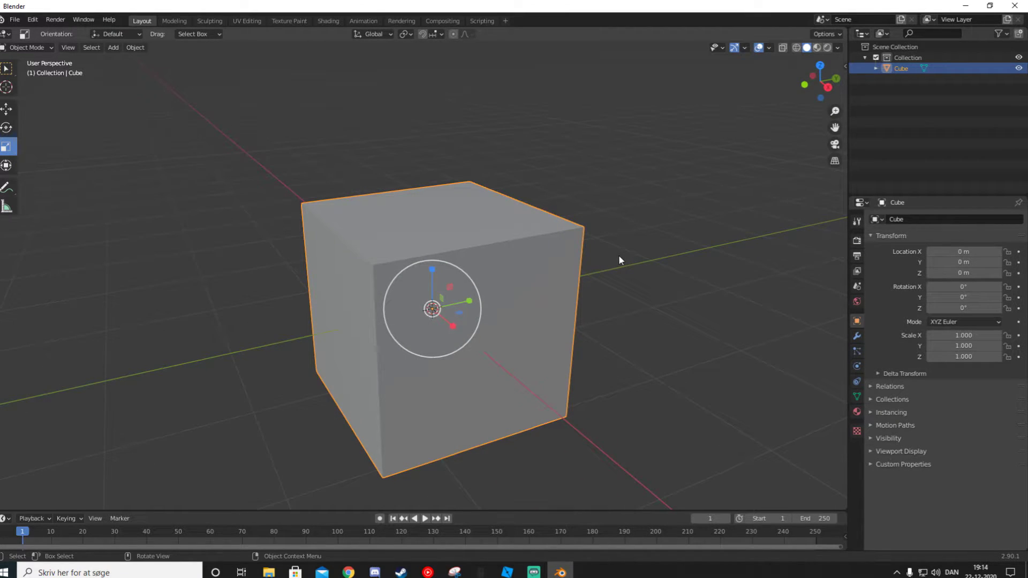
key(Tab)
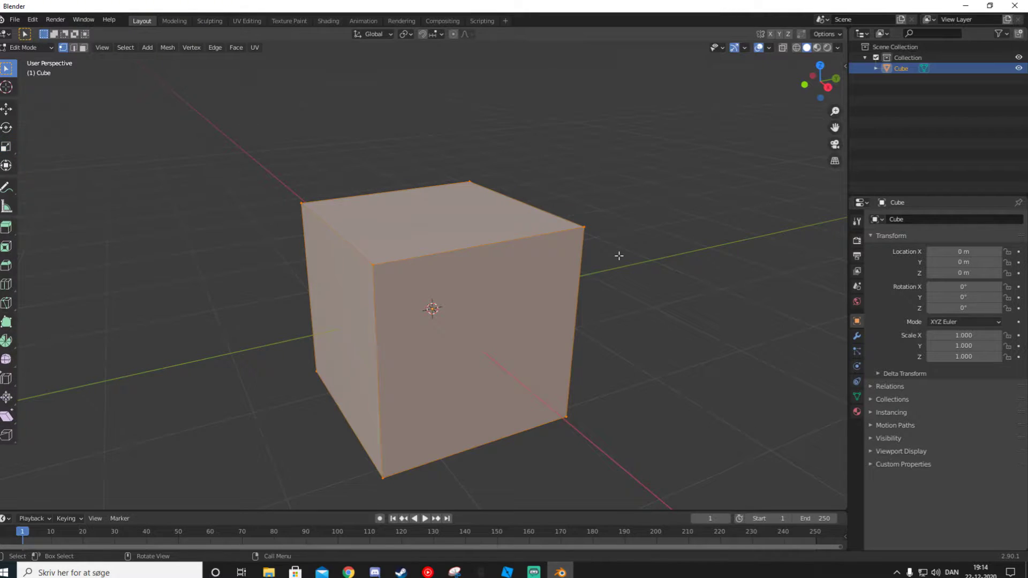
Try vertex selection on a top corner of the cube and edge selection on one of its top edges
scroll(618, 255, up, 2)
mouse_move(619, 254)
middle_down()
mouse_move(601, 237)
mouse_move(619, 239)
mouse_move(621, 277)
mouse_move(615, 268)
middle_up()
click(674, 252)
drag(576, 167, 468, 471)
middle_drag(576, 321, 589, 335)
scroll(581, 321, up, 5)
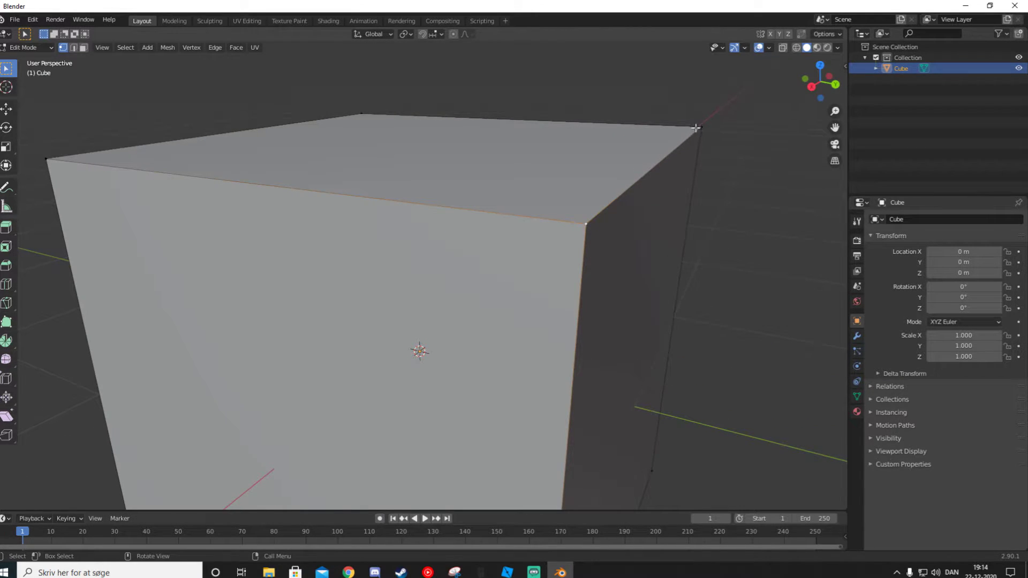
scroll(704, 211, down, 4)
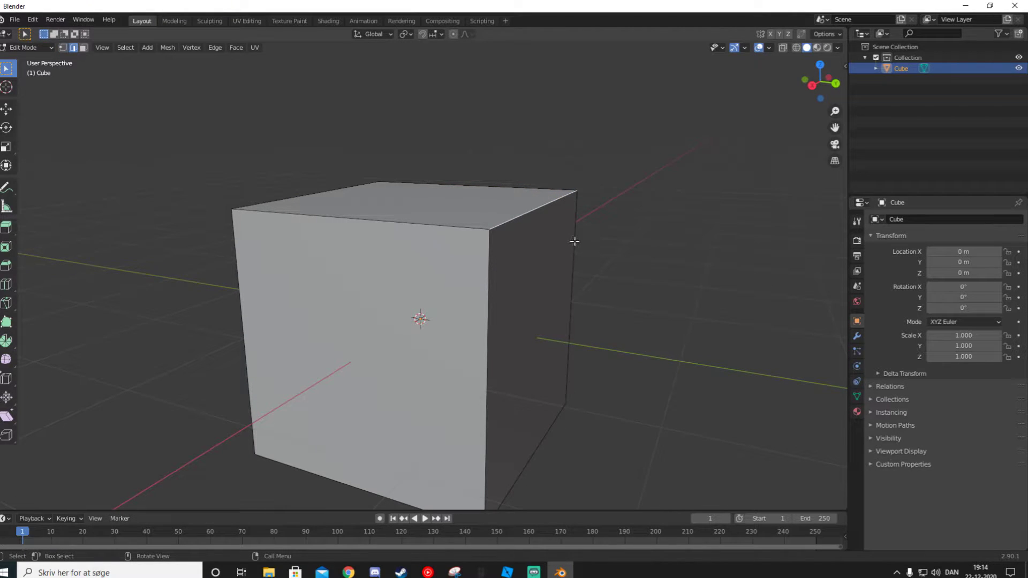
middle_drag(489, 310, 652, 311)
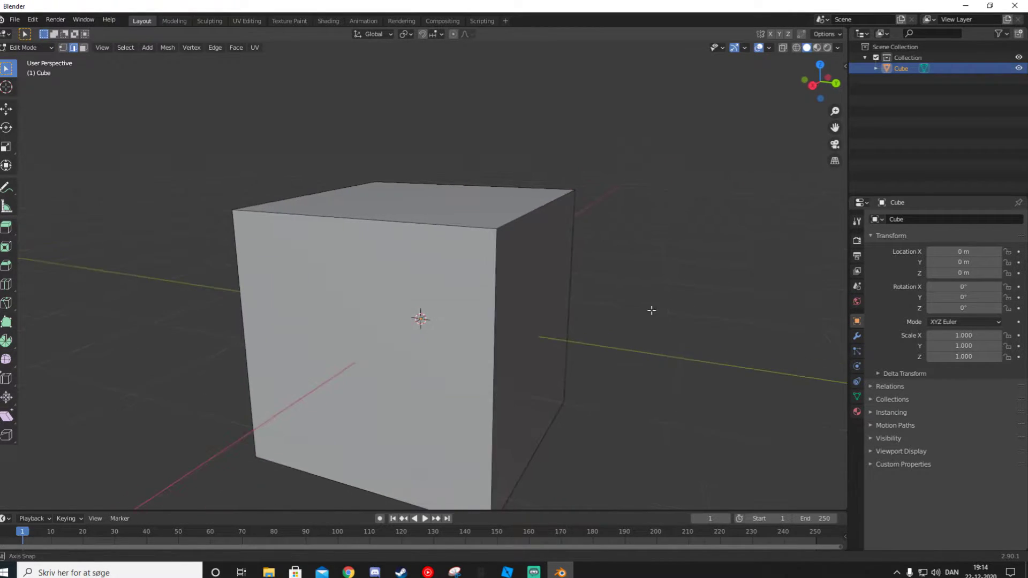
Try face selection on the cube's side and top faces, and clear the selection
click(542, 287)
middle_drag(610, 315, 658, 338)
click(445, 341)
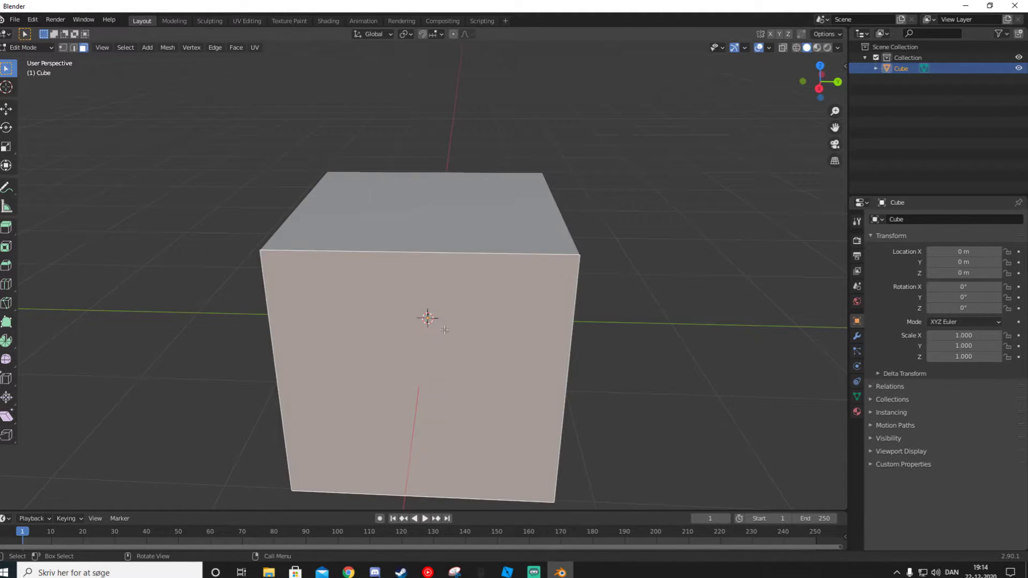
click(466, 238)
middle_drag(479, 254, 521, 242)
click(366, 310)
click(482, 316)
mouse_move(672, 303)
middle_down()
mouse_move(621, 314)
mouse_move(611, 305)
mouse_move(688, 316)
middle_up()
click(687, 315)
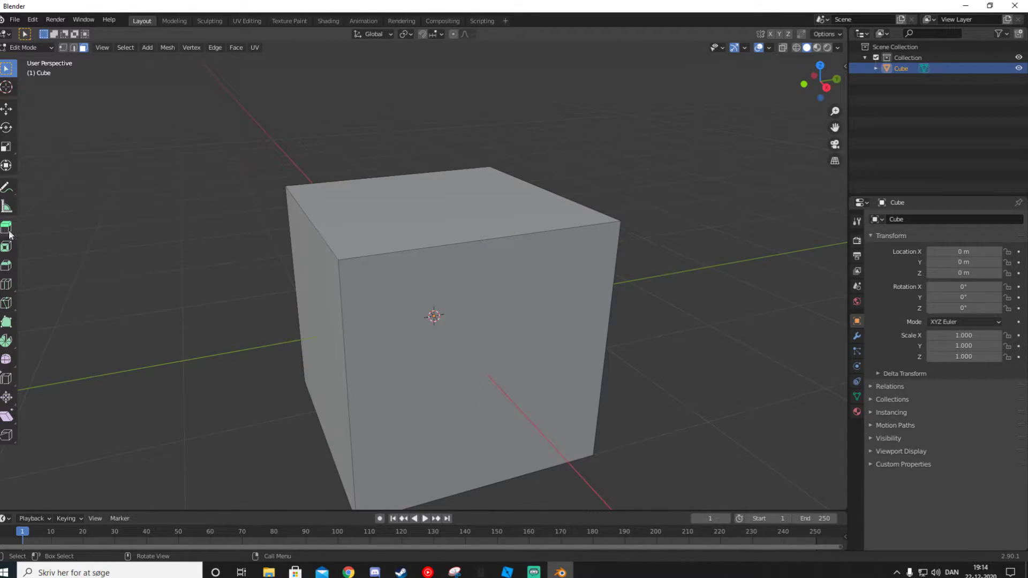
Return to vertex selection and toggle the X-ray display on and off
scroll(672, 335, down, 4)
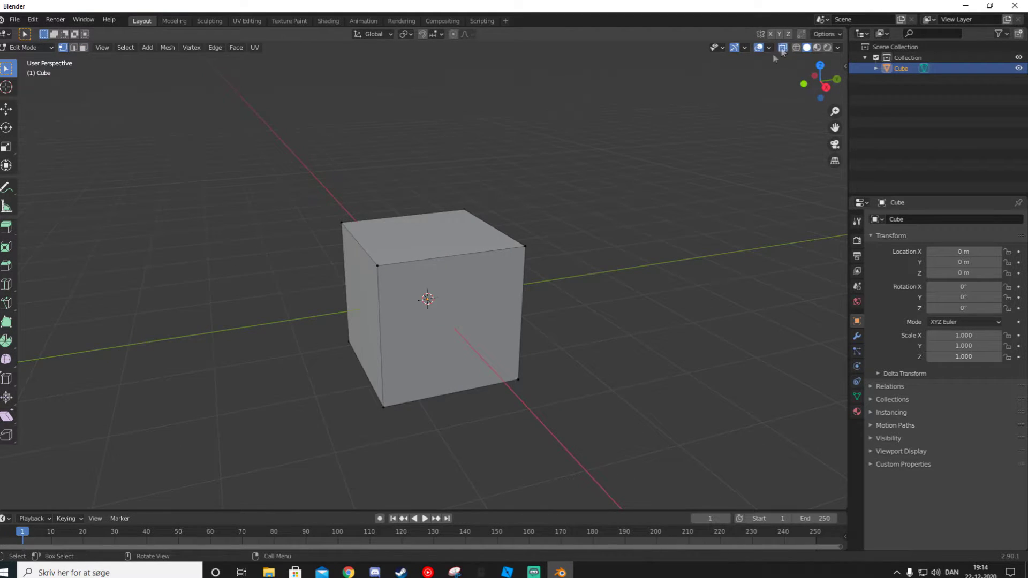
click(783, 47)
click(784, 49)
Preview the cube in Rendered and Material Preview shading, and return the viewport to Solid shading
click(827, 48)
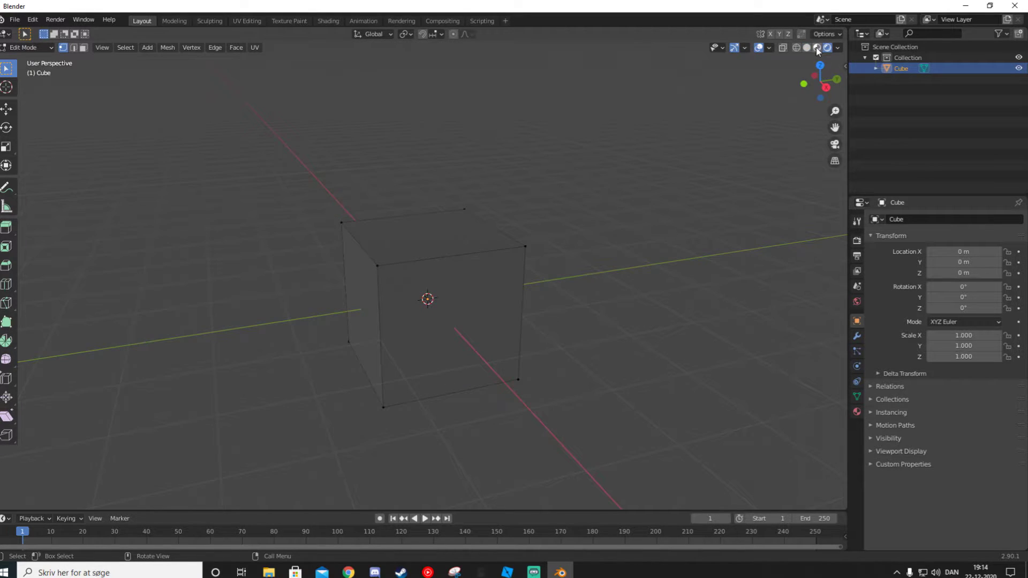
scroll(774, 143, up, 2)
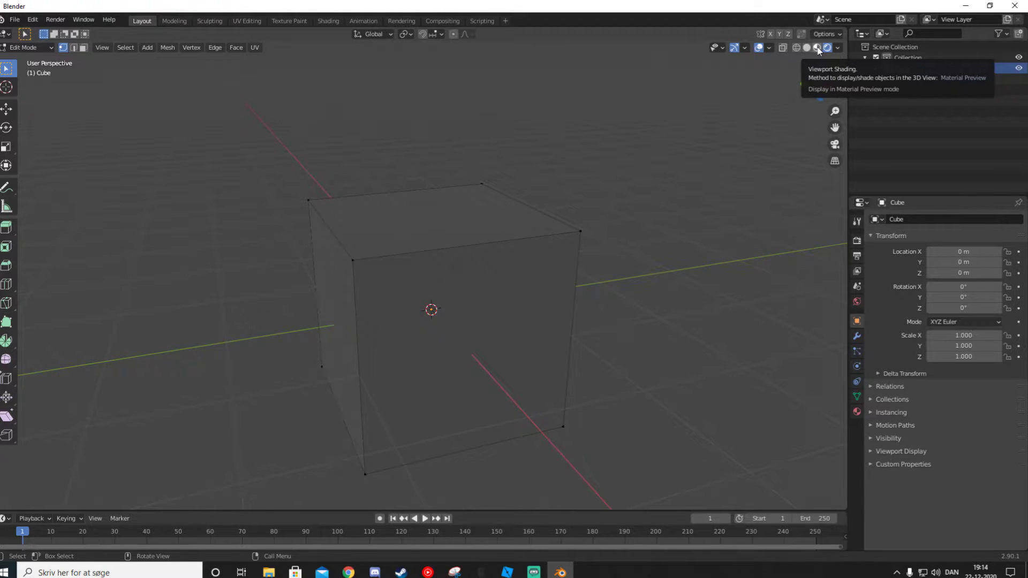
click(818, 48)
middle_drag(617, 284, 672, 163)
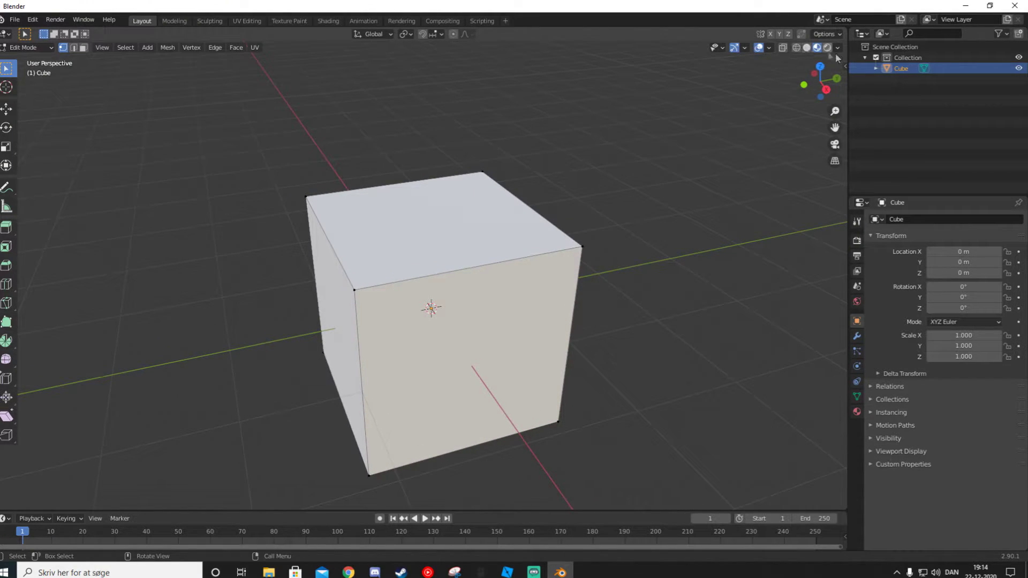
click(807, 49)
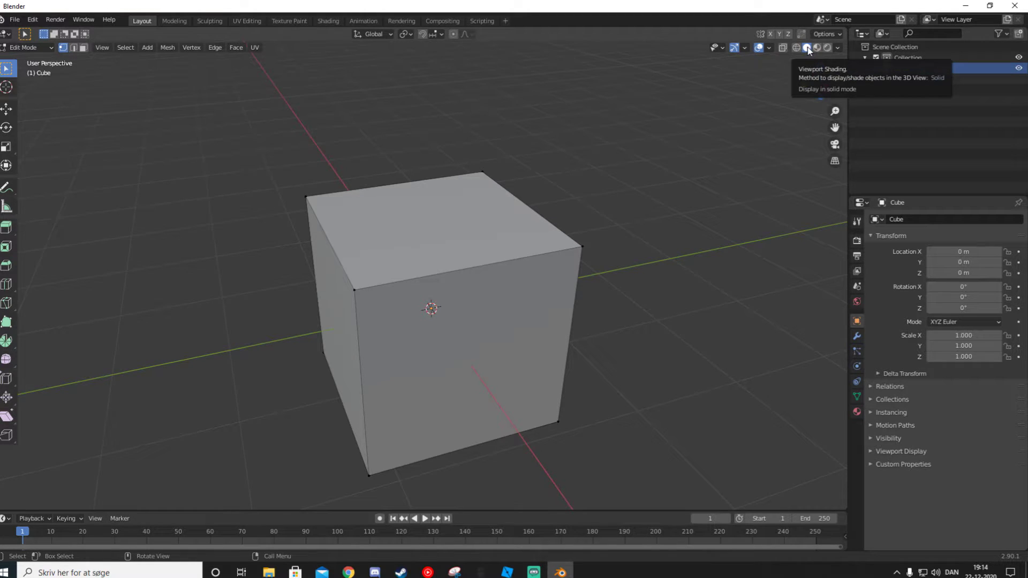
Display the cube in wireframe shading with X-ray on
mouse_move(586, 245)
middle_down()
mouse_move(642, 188)
mouse_move(604, 250)
middle_up()
click(782, 48)
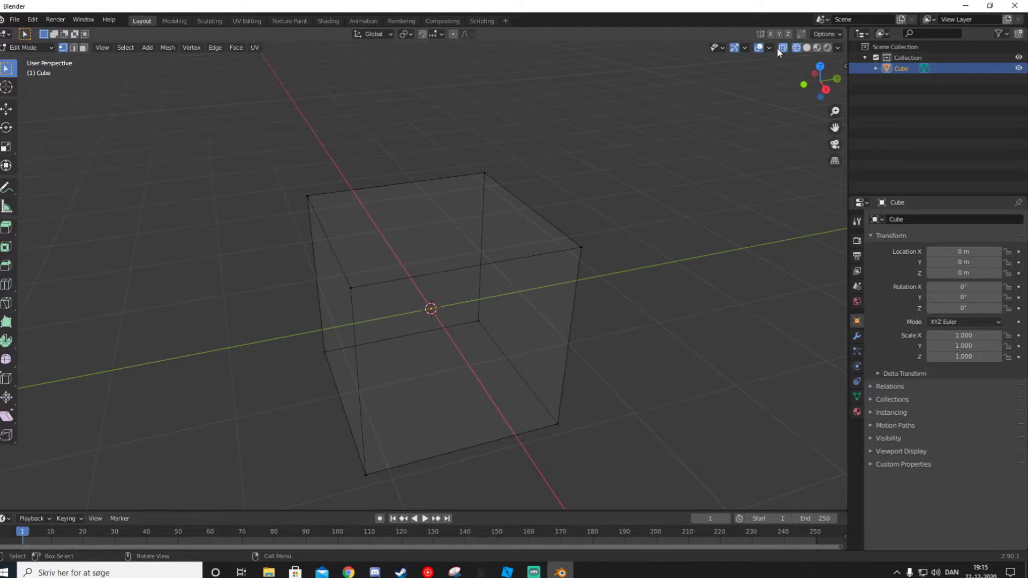
Try box-selecting the whole wireframe cube with X-ray on, and clear the selection
middle_drag(691, 211, 703, 118)
drag(703, 118, 158, 499)
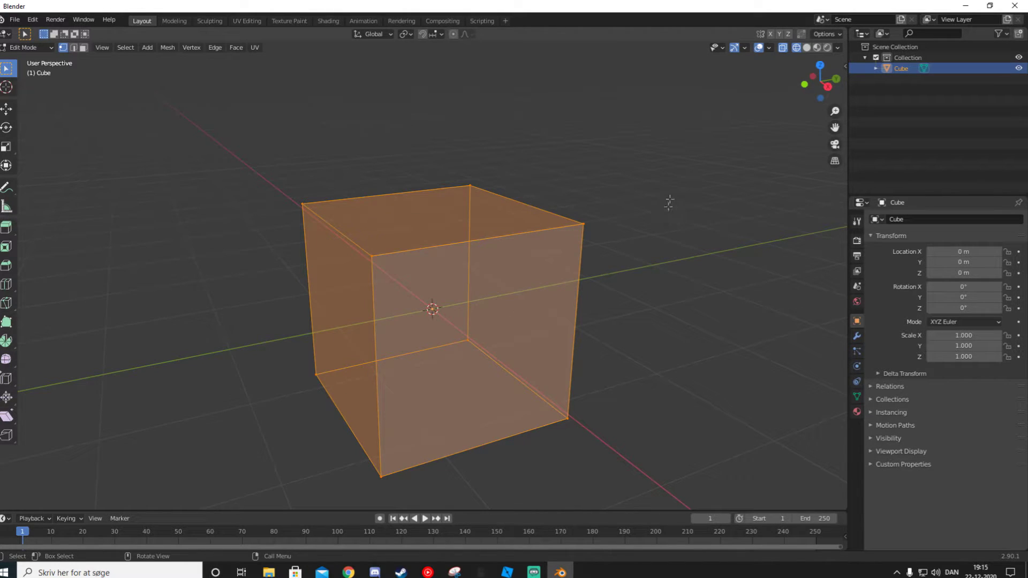
click(670, 203)
drag(696, 91, 198, 490)
click(695, 337)
Return to Solid shading with X-ray off, try box-selecting the cube's visible vertices, and clear the selection
click(783, 47)
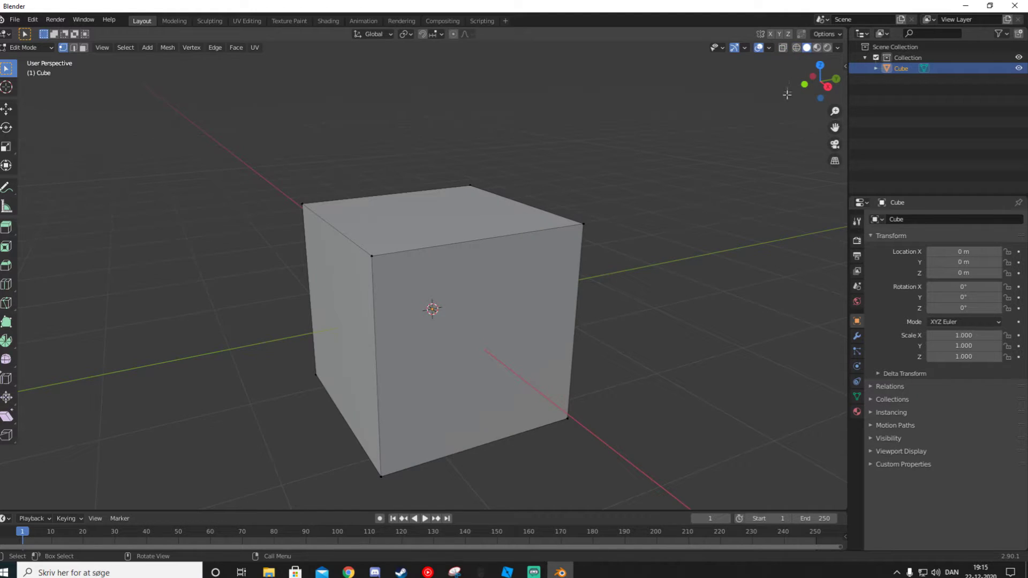
drag(670, 130, 402, 293)
click(710, 175)
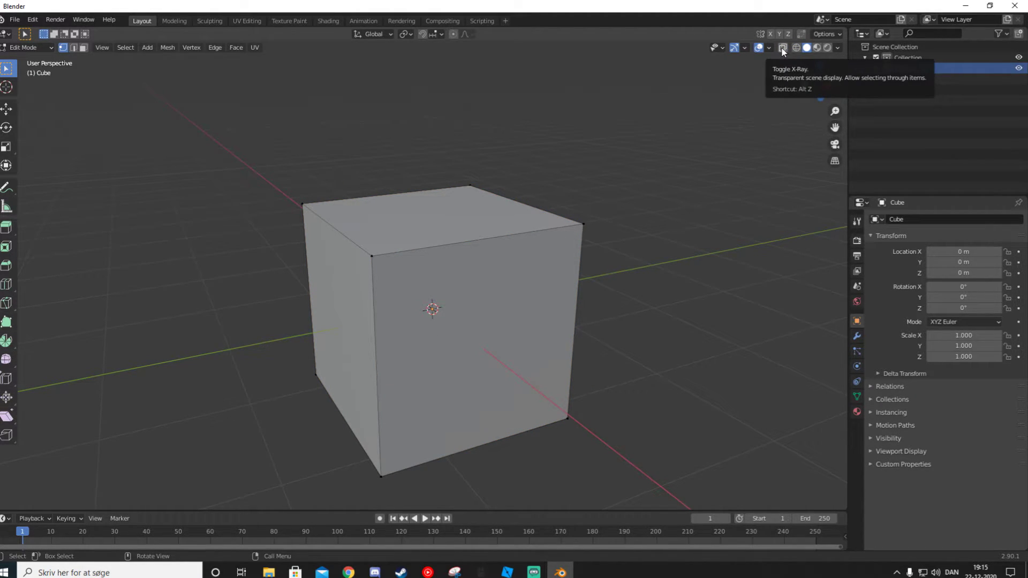
Turn on X-ray display and box-select all of the cube's vertices, including the hidden ones
click(783, 49)
drag(712, 128, 183, 490)
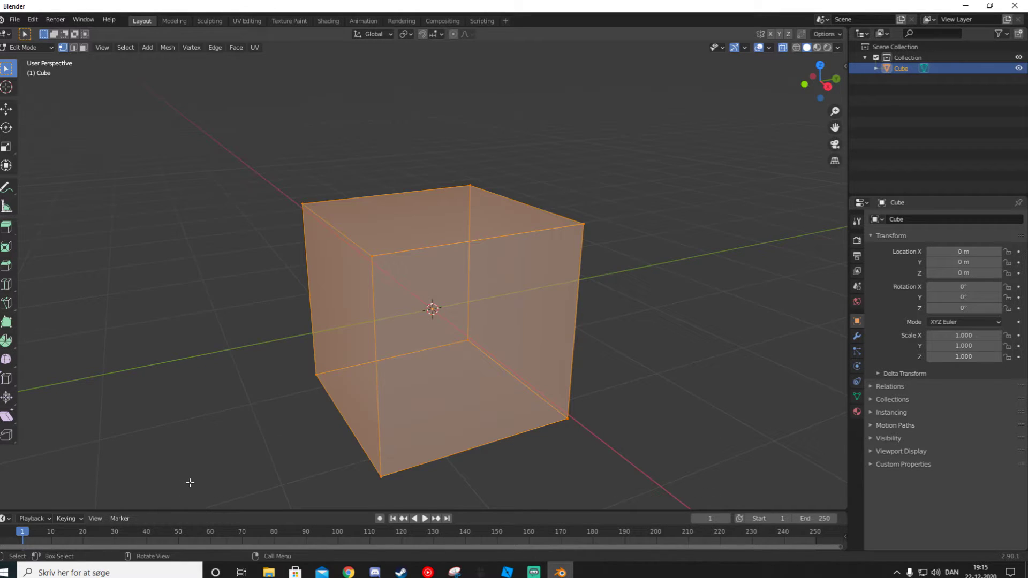
click(608, 369)
middle_drag(609, 370, 645, 330)
drag(685, 94, 218, 499)
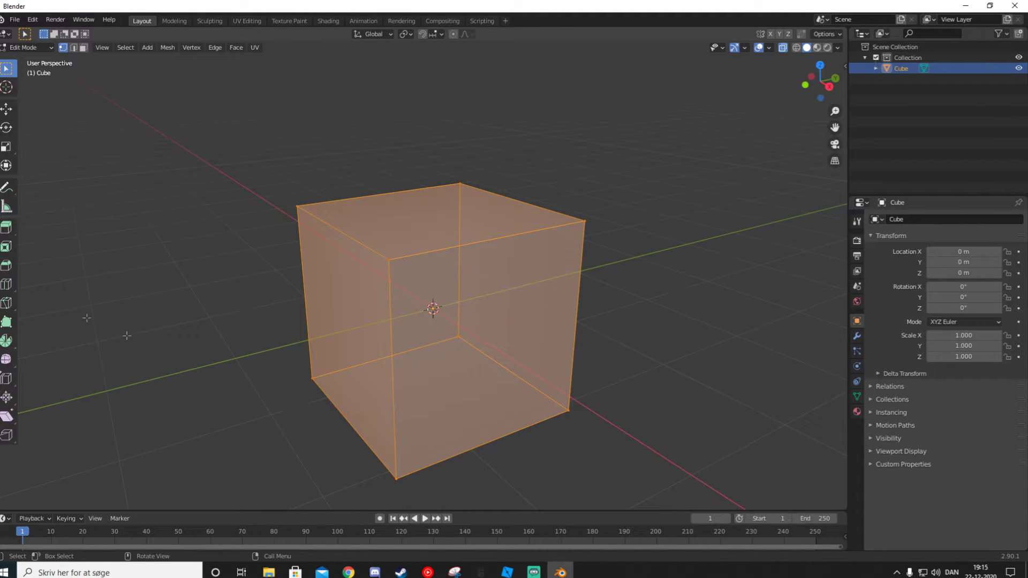
Bevel all edges of the cube by about 0.205 m with 6 segments
click(7, 264)
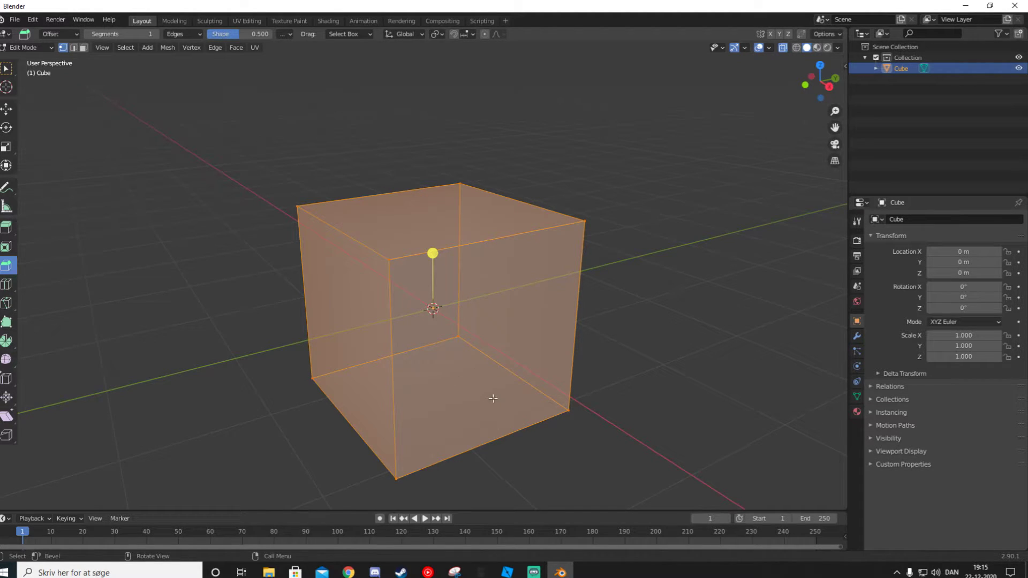
drag(433, 252, 482, 241)
scroll(477, 239, up, 5)
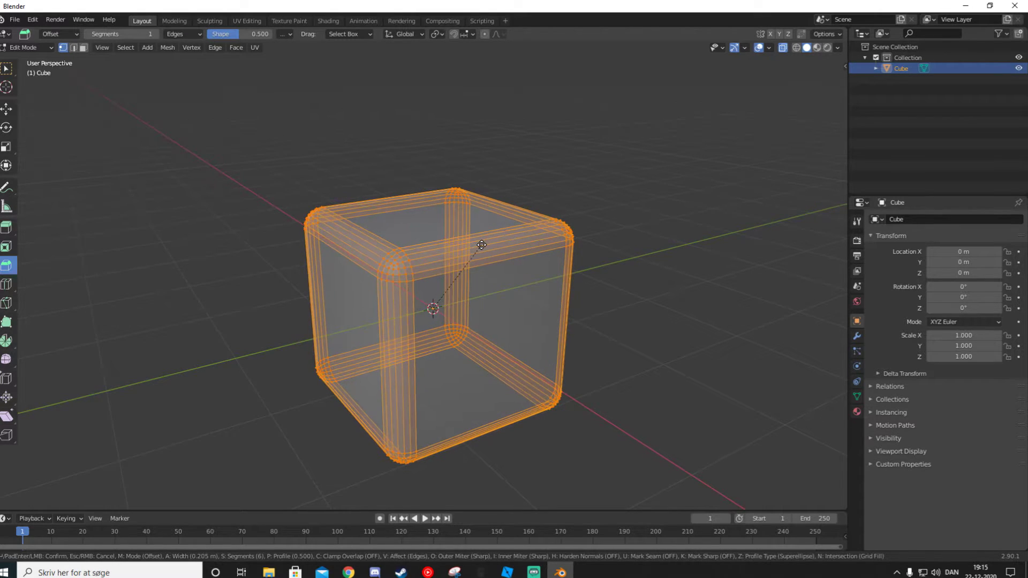
Turn off X-ray display, clear the selection, and return to Object Mode with the cube deselected
click(783, 48)
click(685, 241)
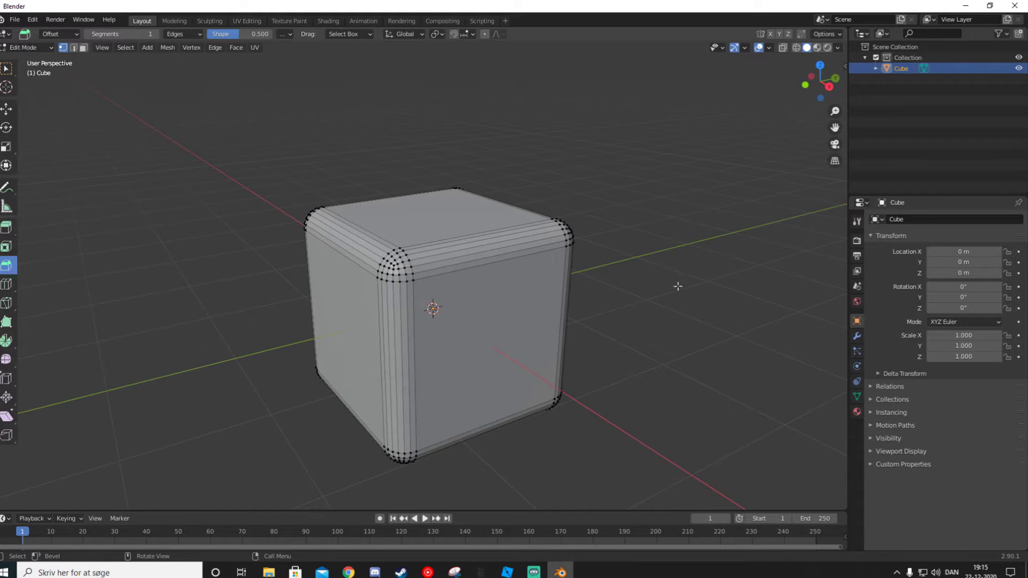
key(Tab)
click(677, 287)
mouse_move(654, 320)
middle_down()
mouse_move(683, 280)
mouse_move(652, 192)
mouse_move(661, 319)
mouse_move(640, 314)
middle_up()
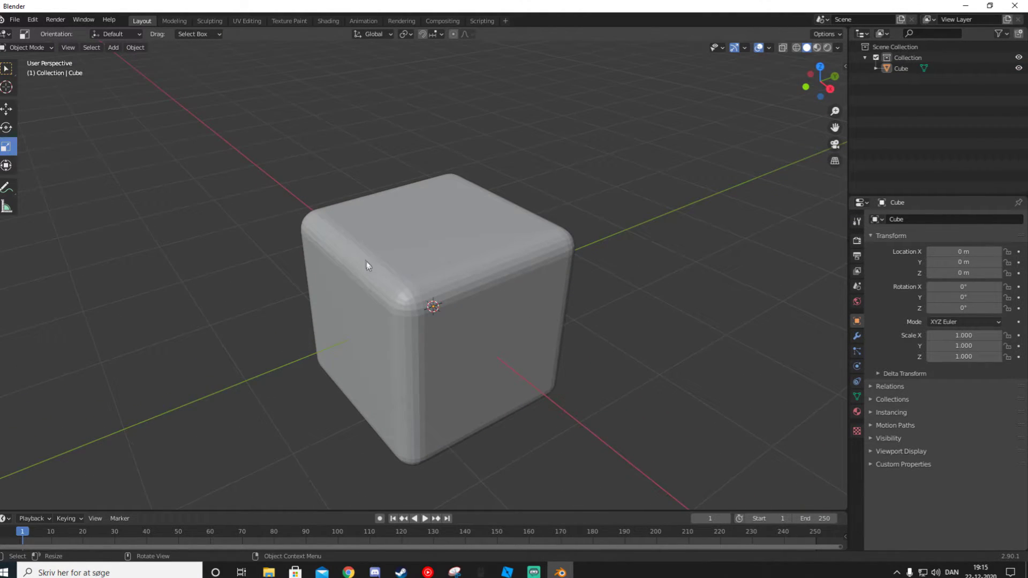
Apply Shade Smooth to the bevelled cube and deselect it
click(535, 281)
middle_drag(644, 291, 609, 249)
click(609, 249)
click(480, 288)
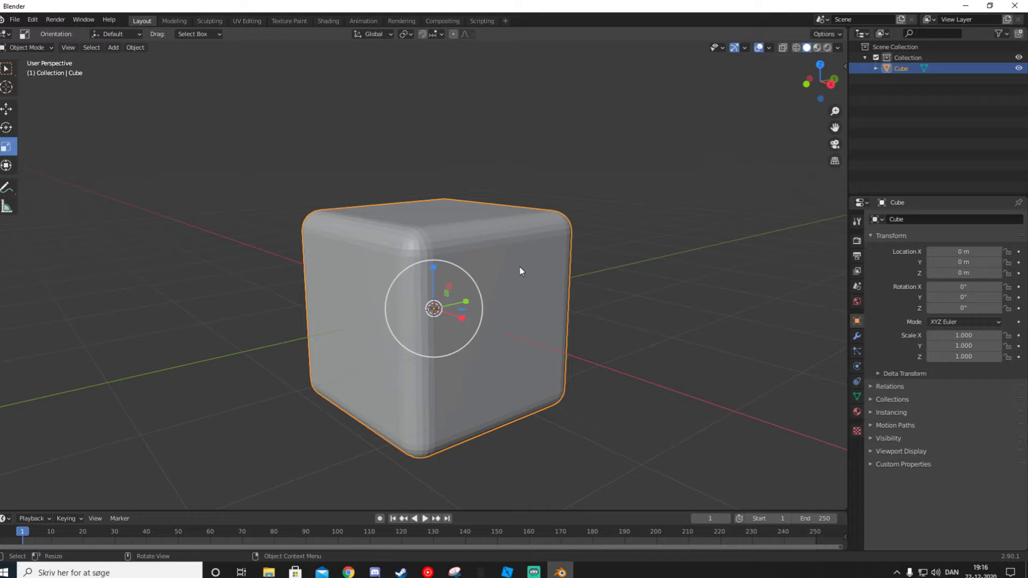
right_click(503, 255)
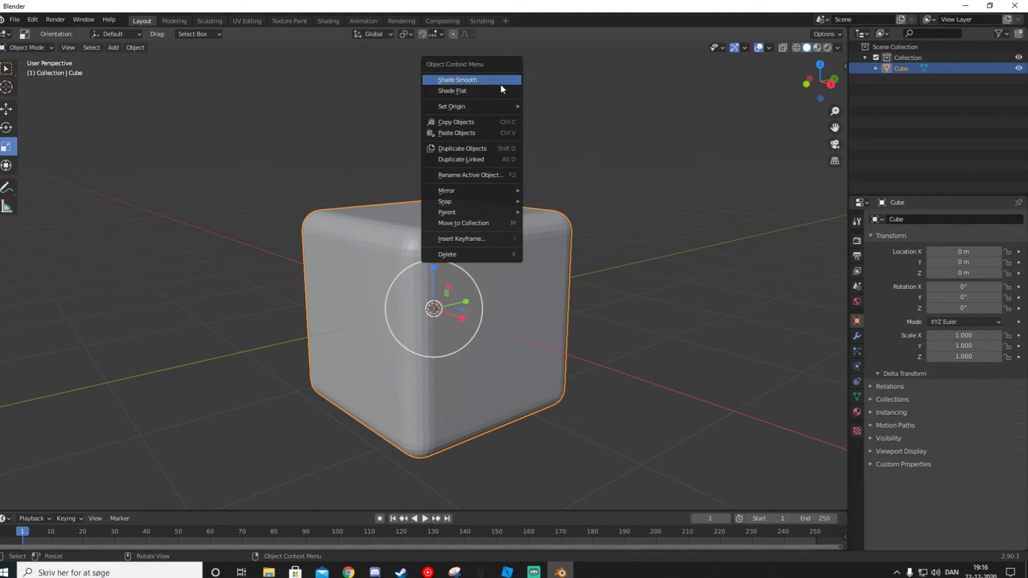
click(487, 82)
click(648, 230)
mouse_move(650, 280)
middle_down()
mouse_move(574, 248)
mouse_move(532, 278)
mouse_move(570, 299)
mouse_move(661, 301)
mouse_move(649, 300)
middle_up()
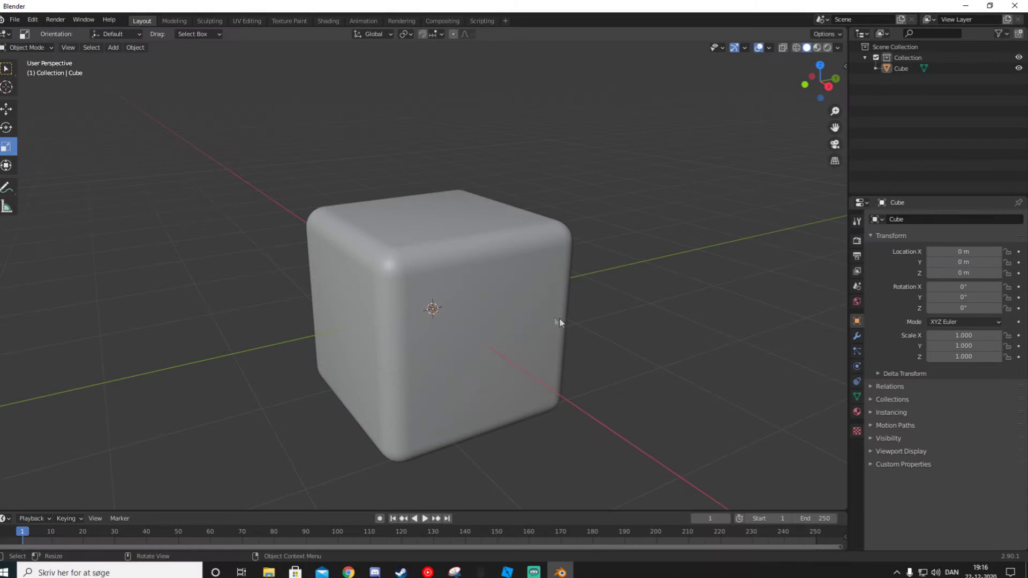
click(559, 321)
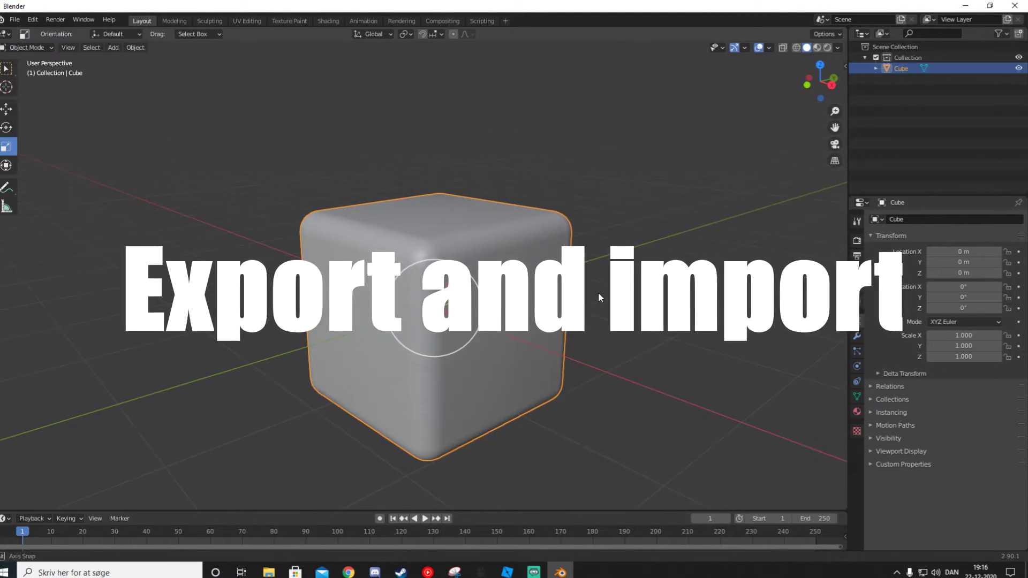
scroll(591, 343, up, 4)
scroll(600, 325, down, 4)
click(414, 183)
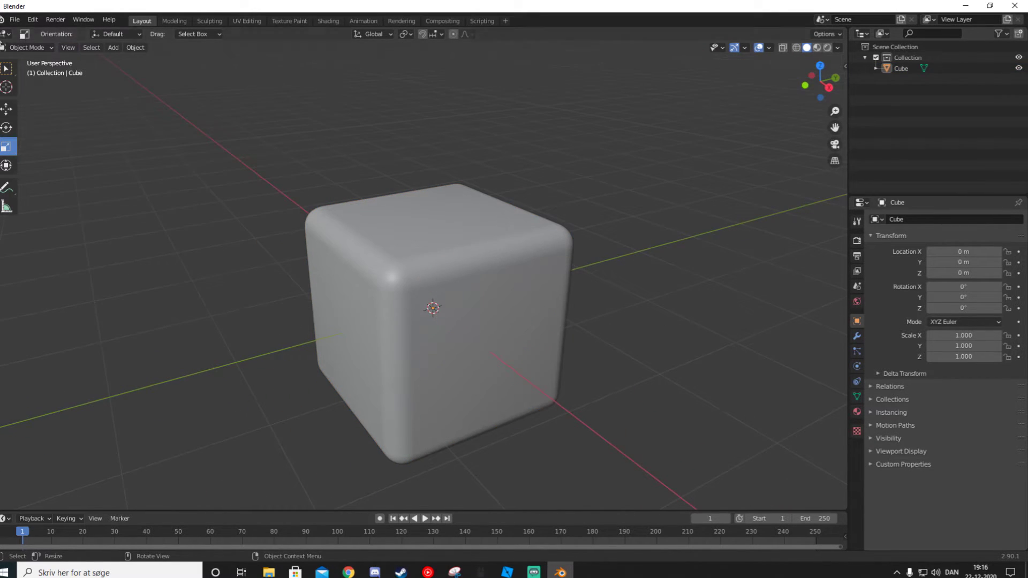
click(426, 244)
click(205, 178)
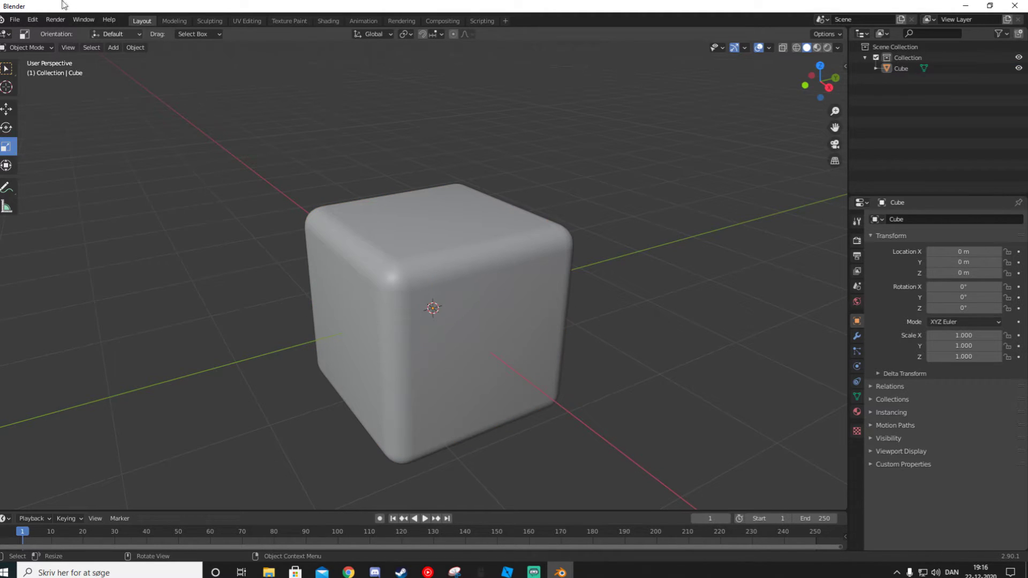
Start a Wavefront (.obj) export with the Desktop as the destination folder
click(16, 24)
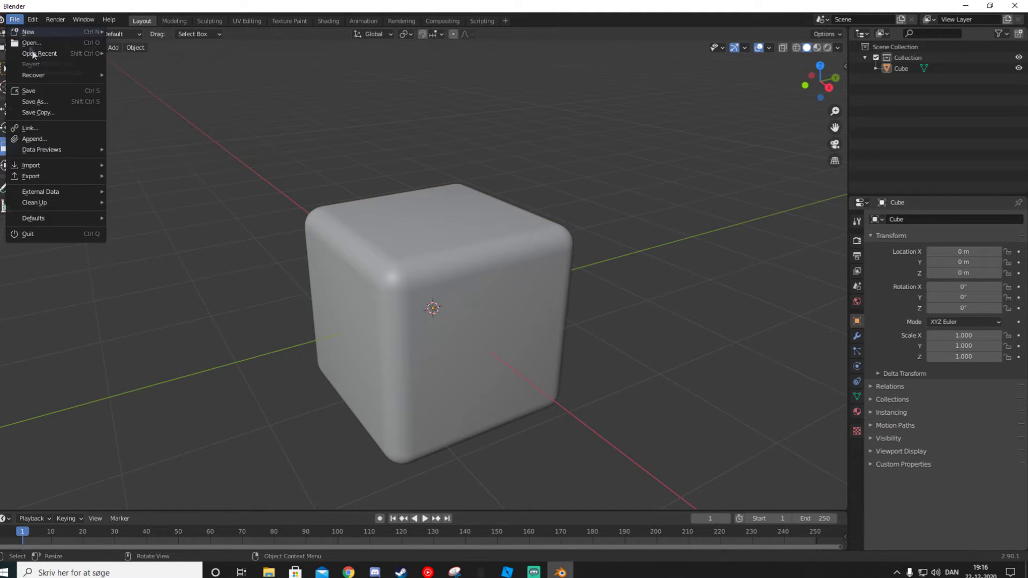
mouse_move(49, 175)
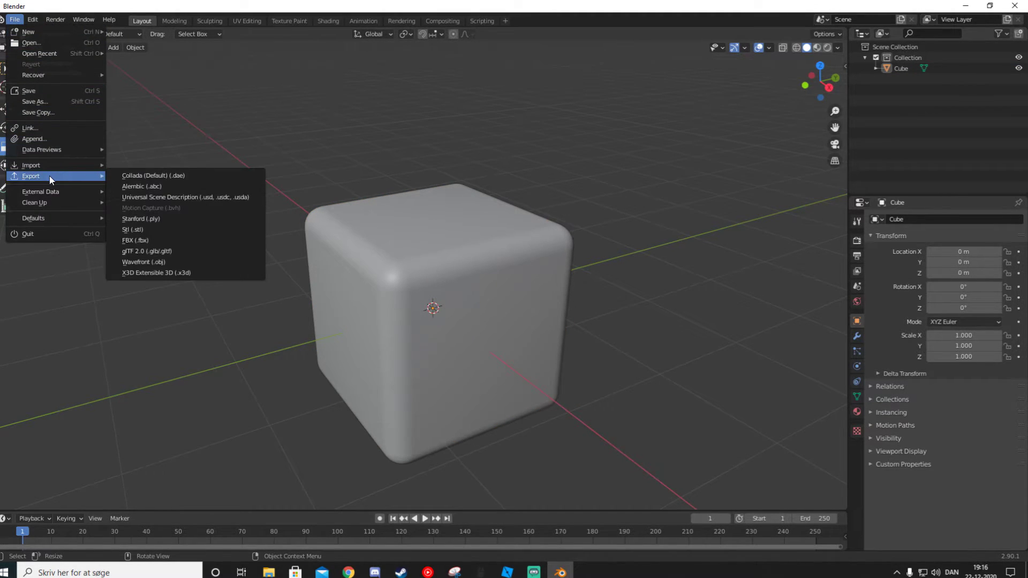
click(152, 262)
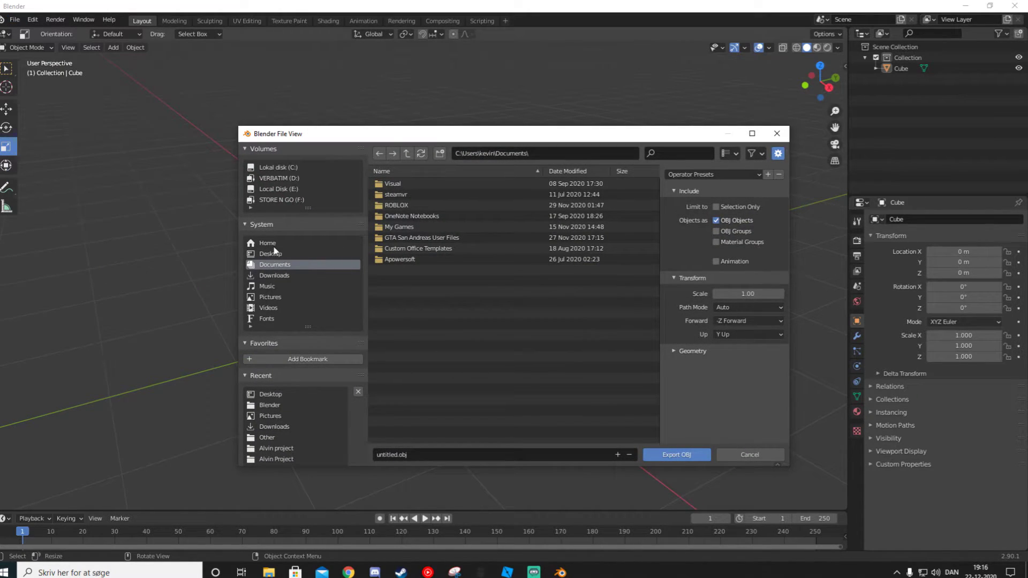
click(277, 256)
Name the export file SimulatorPet.obj and export the cube as OBJ
click(407, 454)
key(BackSpace)
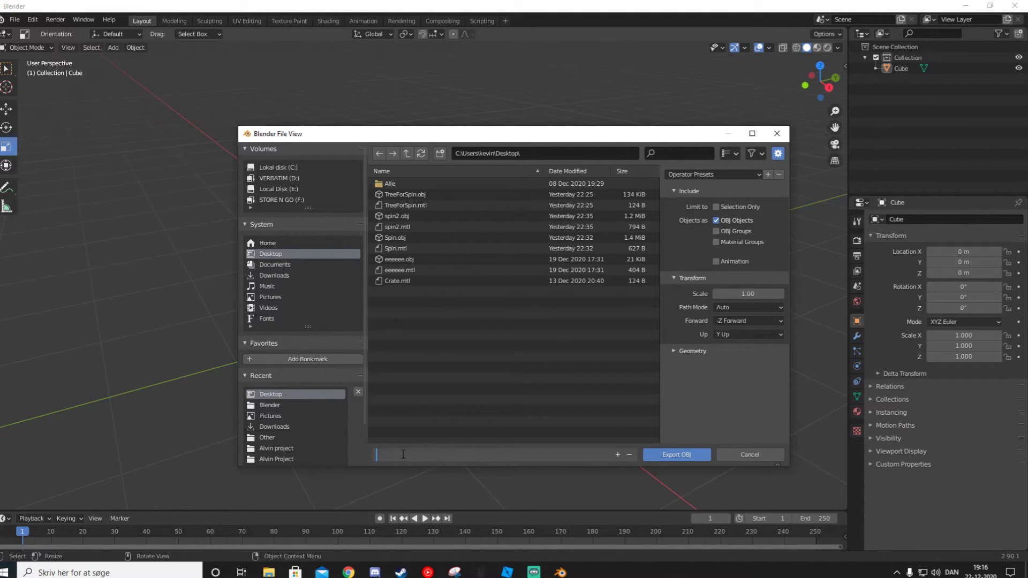
text(SimulatorPet)
drag(690, 135, 595, 322)
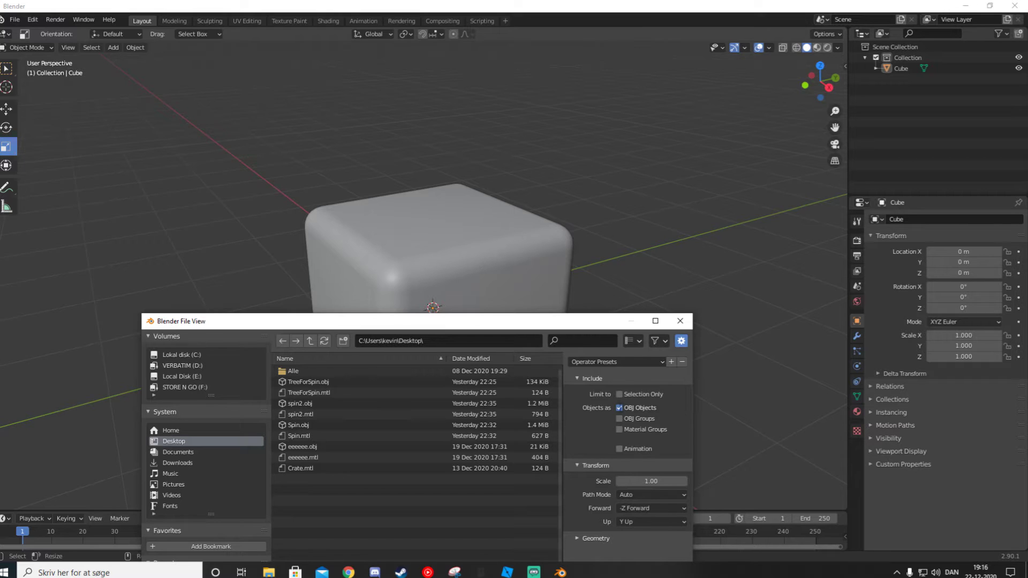
drag(595, 324, 618, 89)
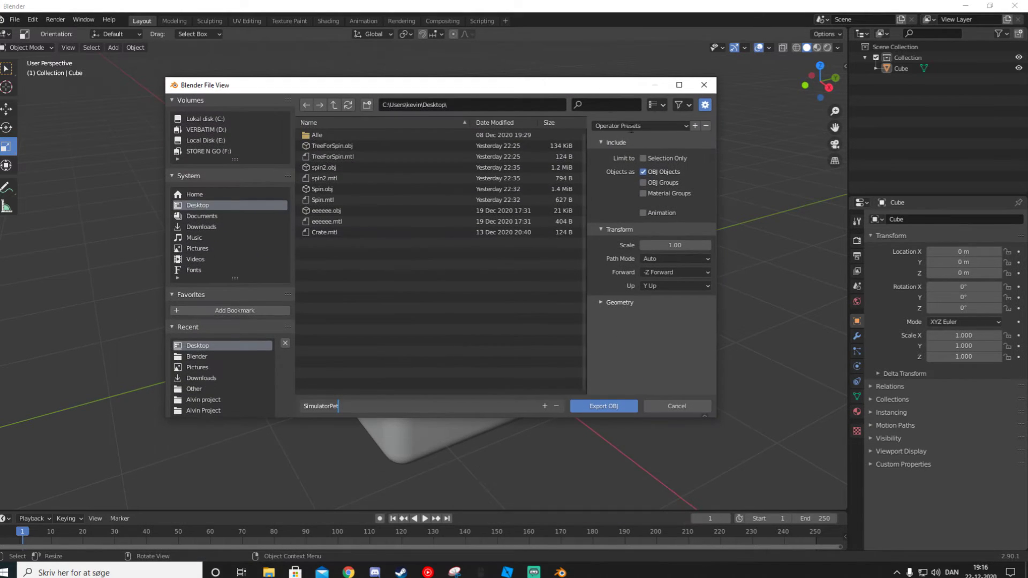
click(644, 163)
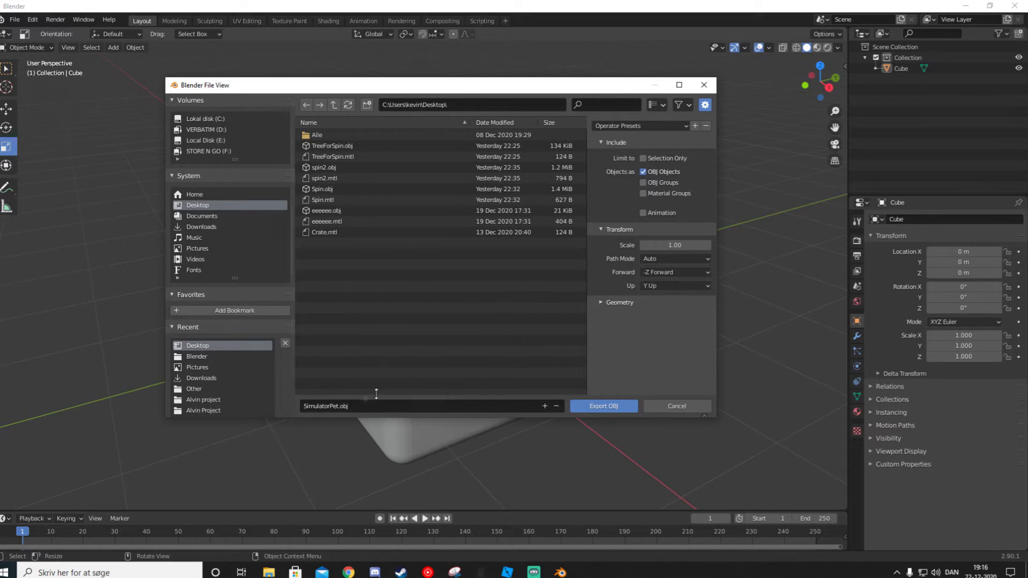
click(599, 408)
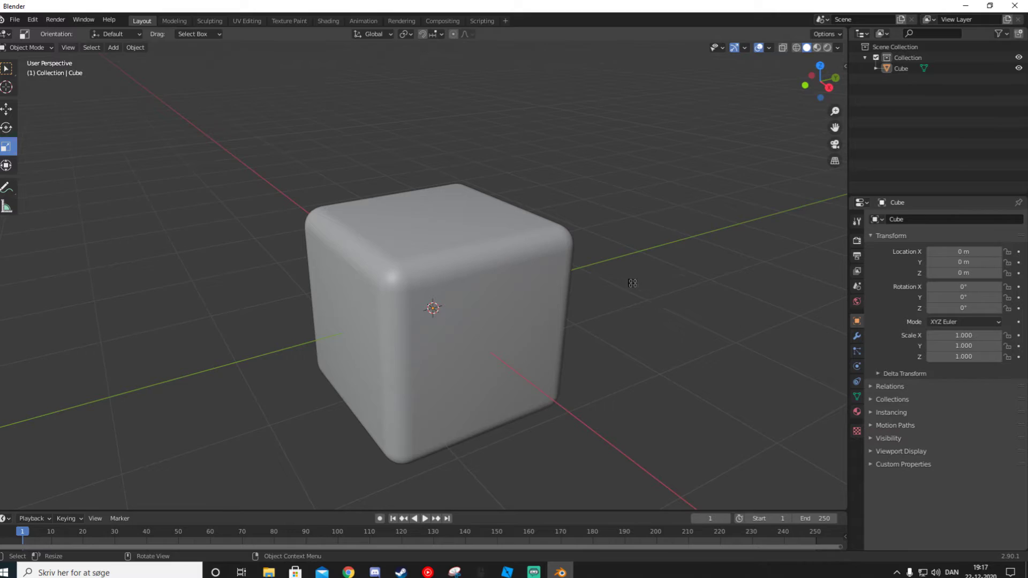
Move the modelling window aside to look at the files on the desktop, and bring it back to full size
click(966, 6)
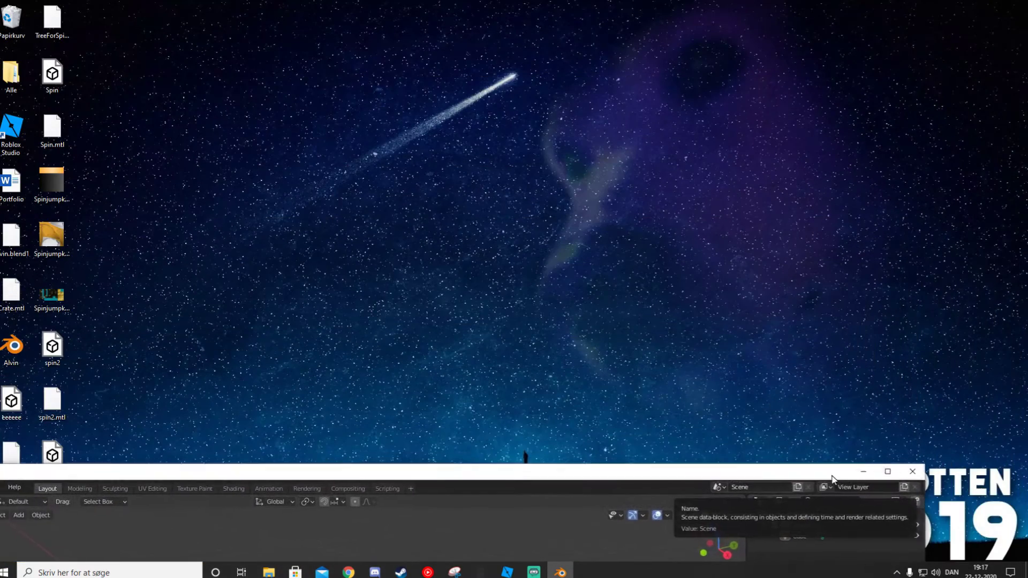
drag(1027, 562, 900, 1)
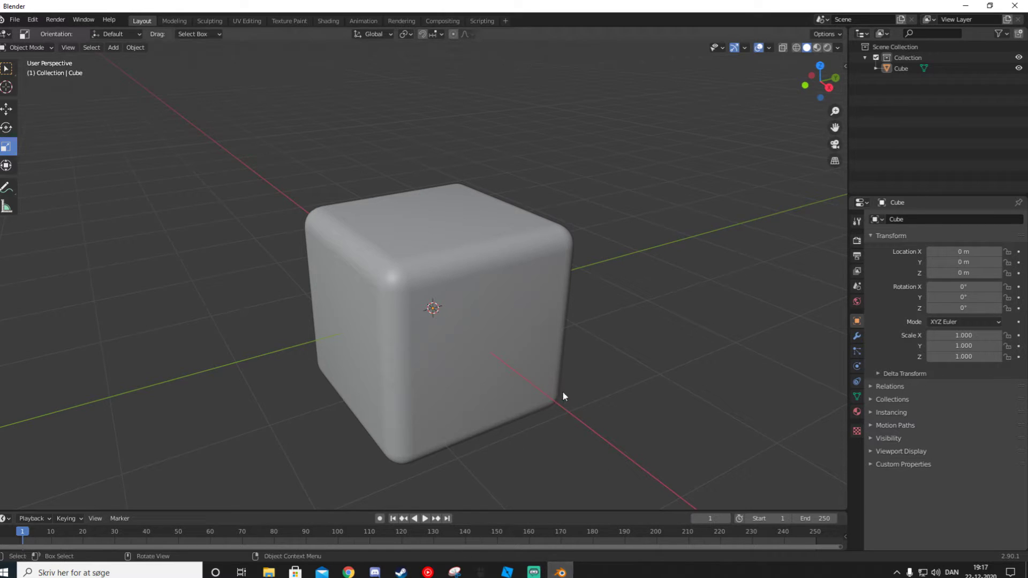
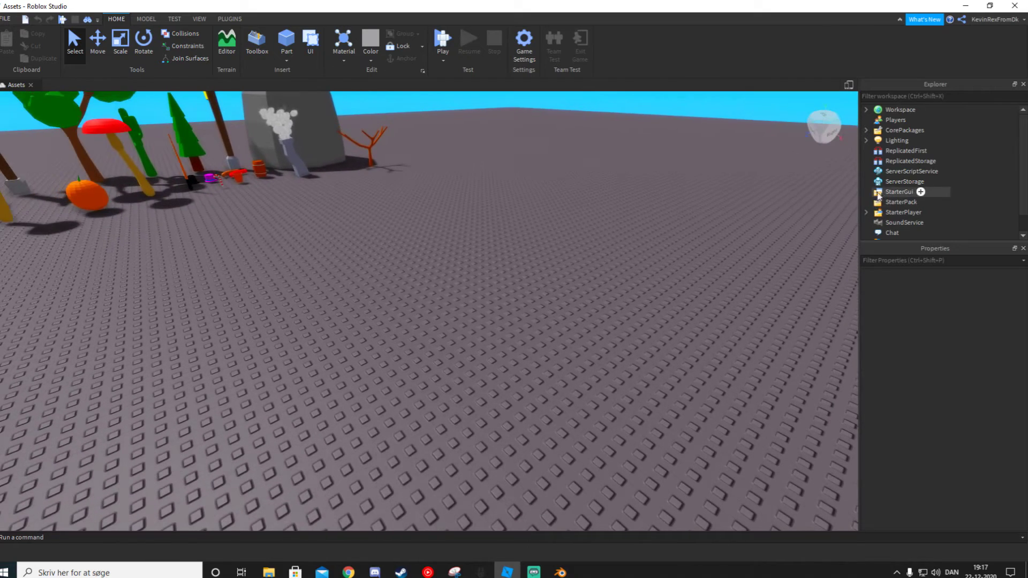
Switch to Roblox Studio with the Assets place open and display it in full screen
mouse_move(666, 306)
right_down()
mouse_move(667, 298)
mouse_move(663, 313)
right_up()
key(F11)
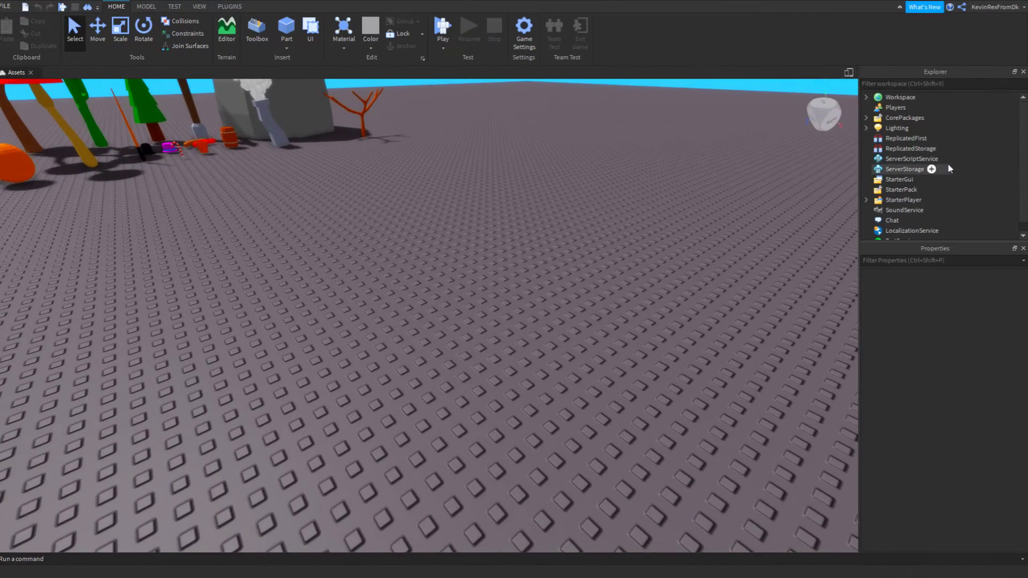
Hide the Explorer and Properties windows and show them again
click(1023, 71)
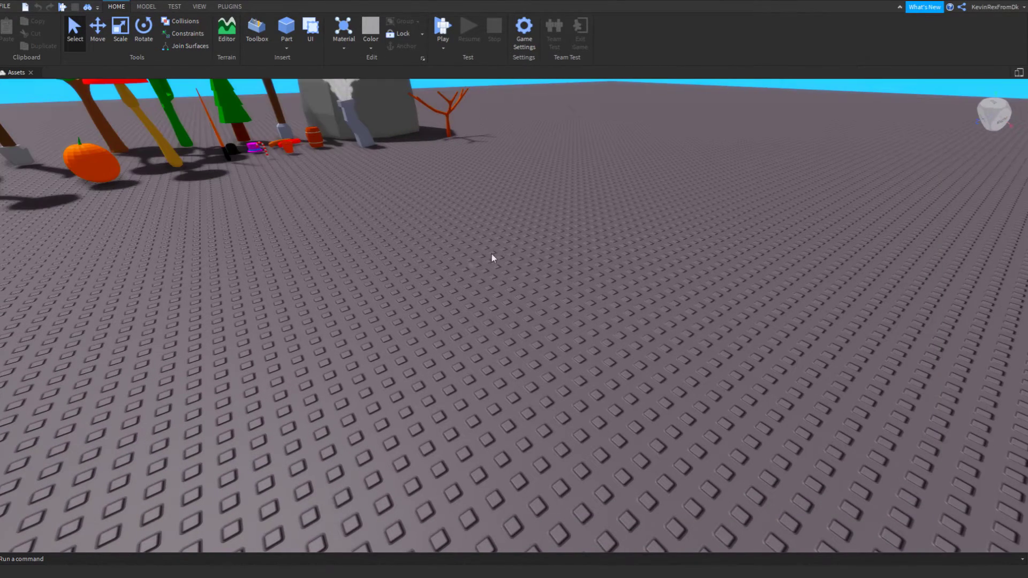
click(234, 133)
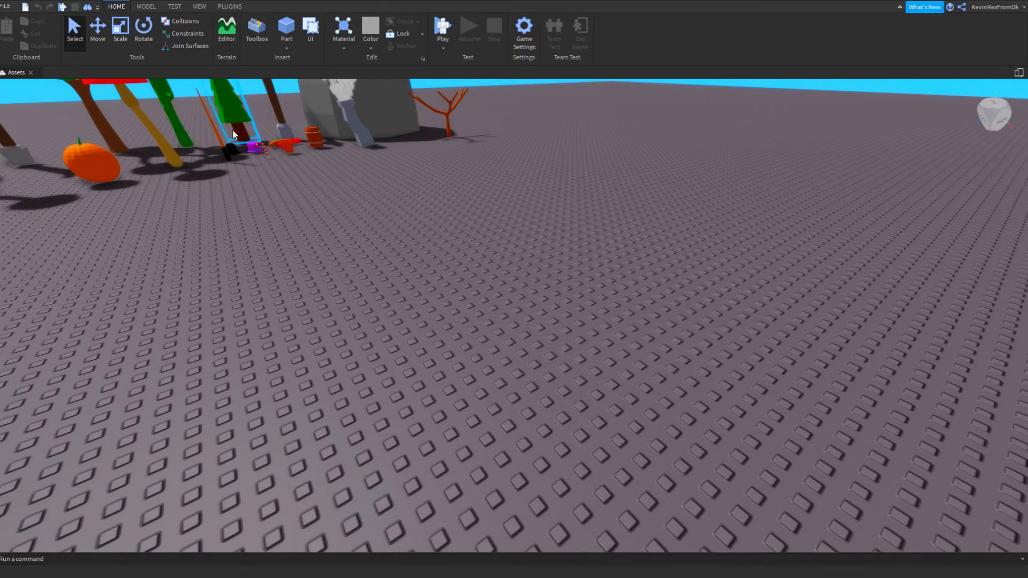
click(199, 7)
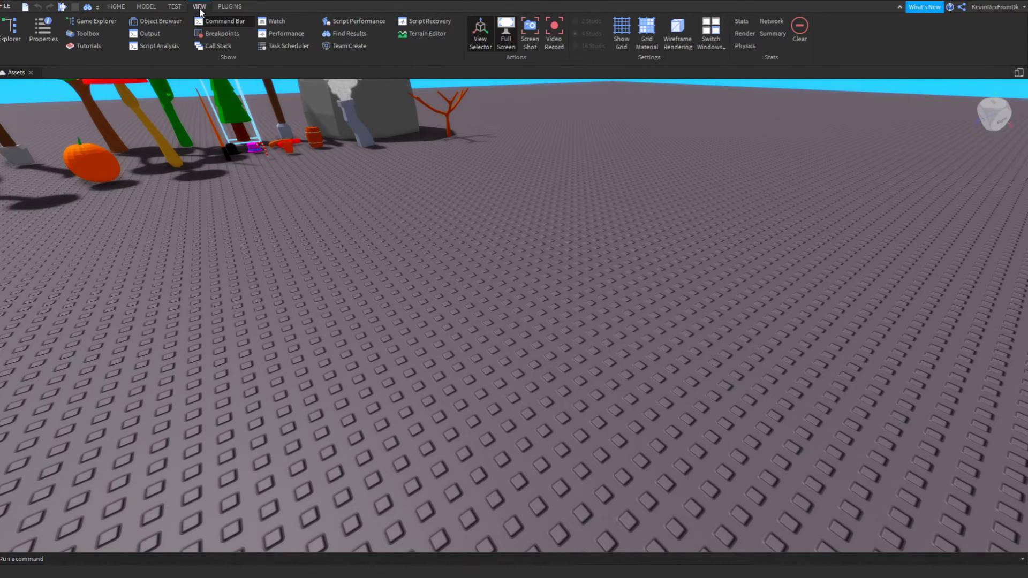
click(44, 40)
click(10, 27)
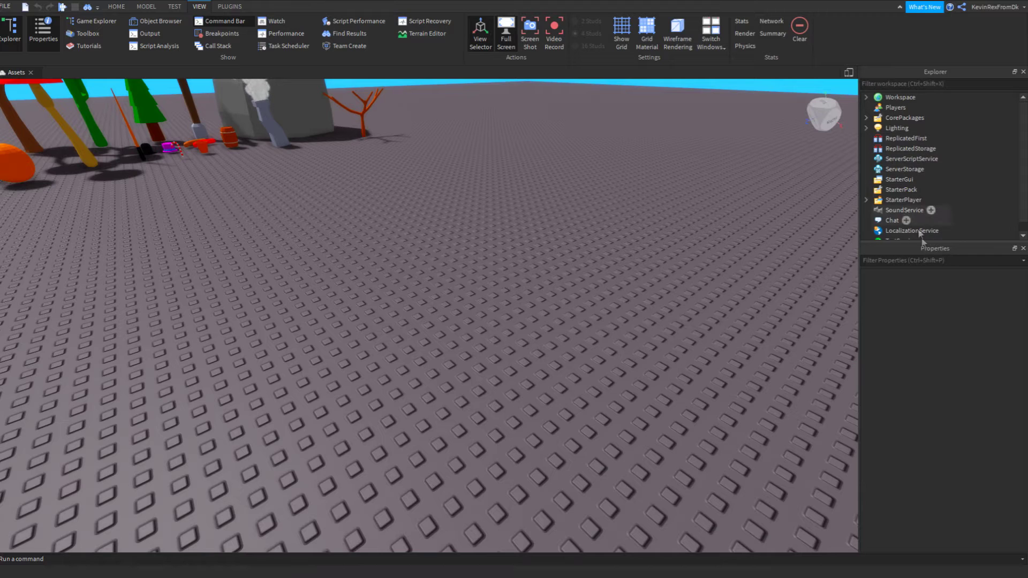
Make the Explorer taller and widen both the Explorer and Properties
drag(950, 244, 950, 297)
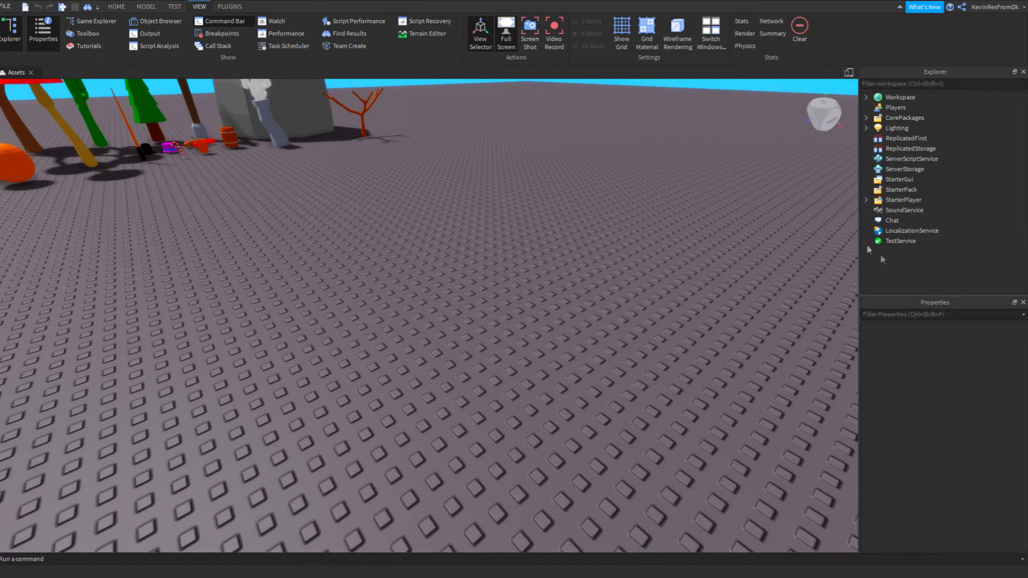
drag(859, 239, 759, 238)
right_drag(680, 256, 680, 256)
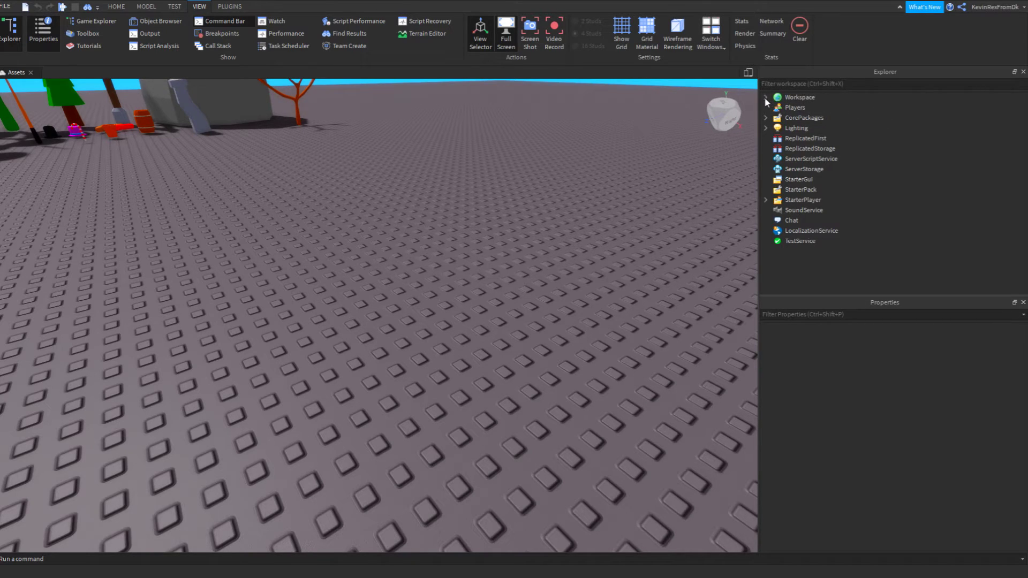
Insert a MeshPart into the Workspace
click(765, 97)
scroll(817, 172, down, 3)
scroll(818, 171, up, 3)
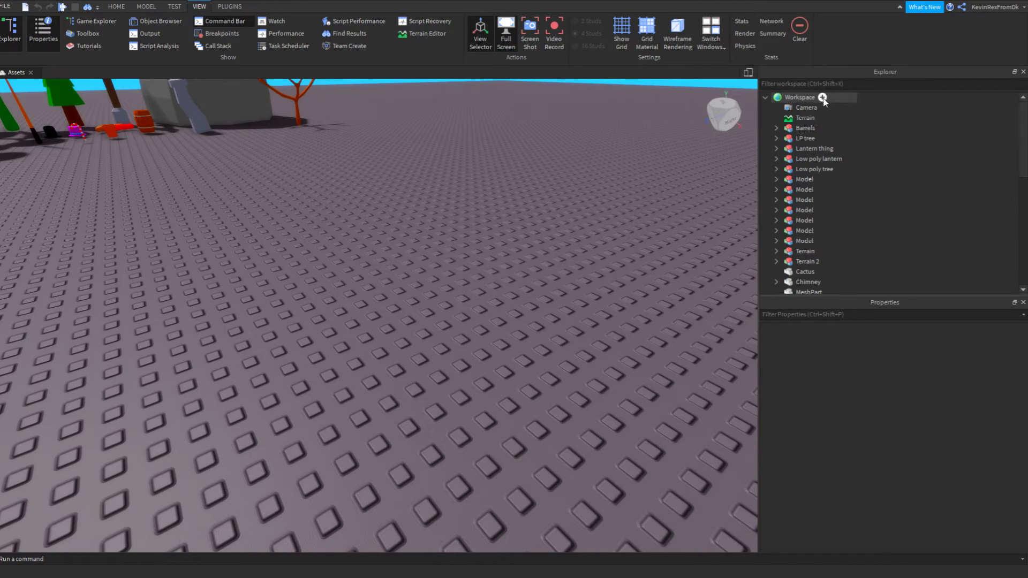
click(823, 97)
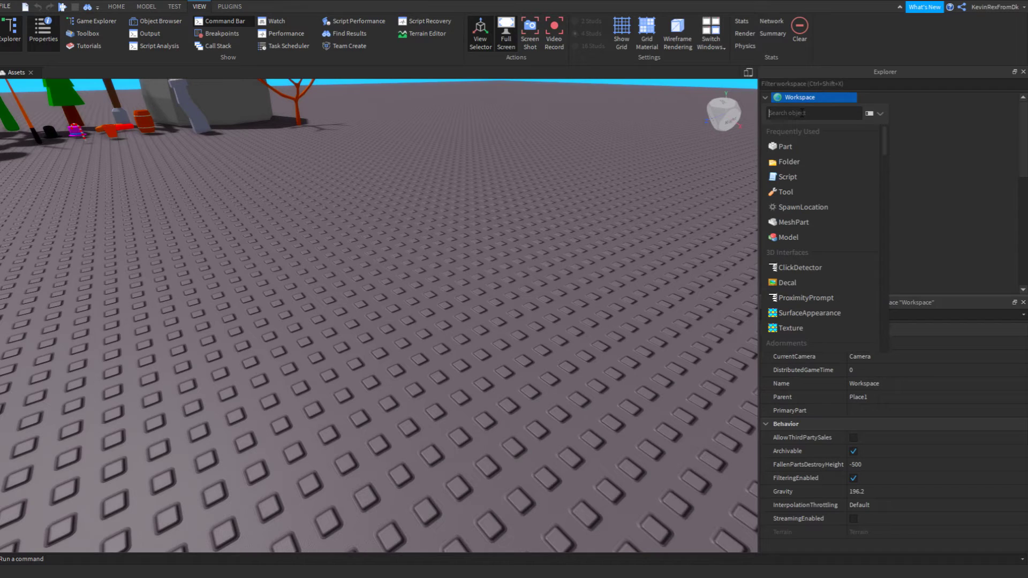
text(mesh)
key(Return)
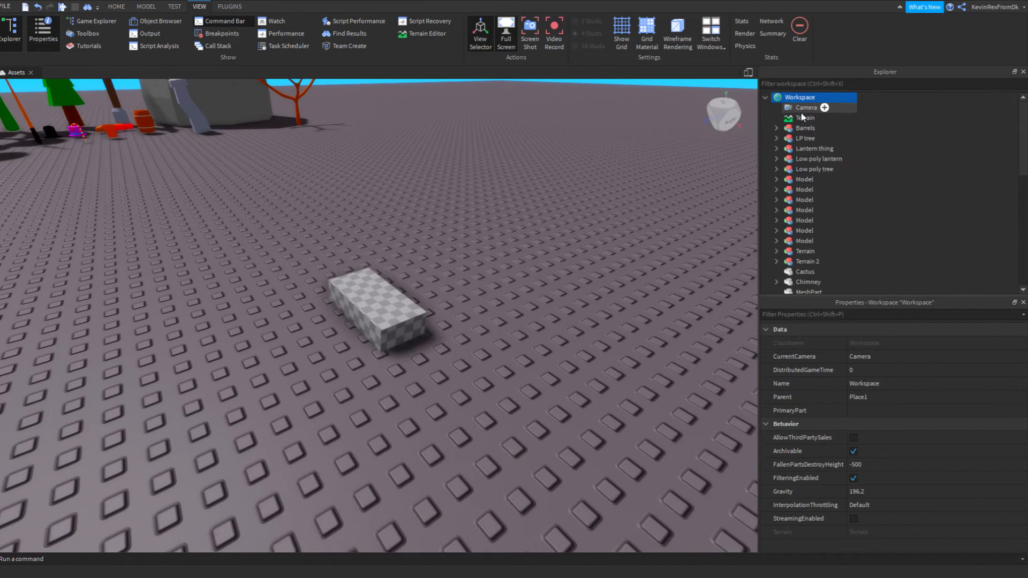
Load the exported bevelled cube file from the desktop as the new MeshPart's MeshId
click(564, 253)
click(384, 311)
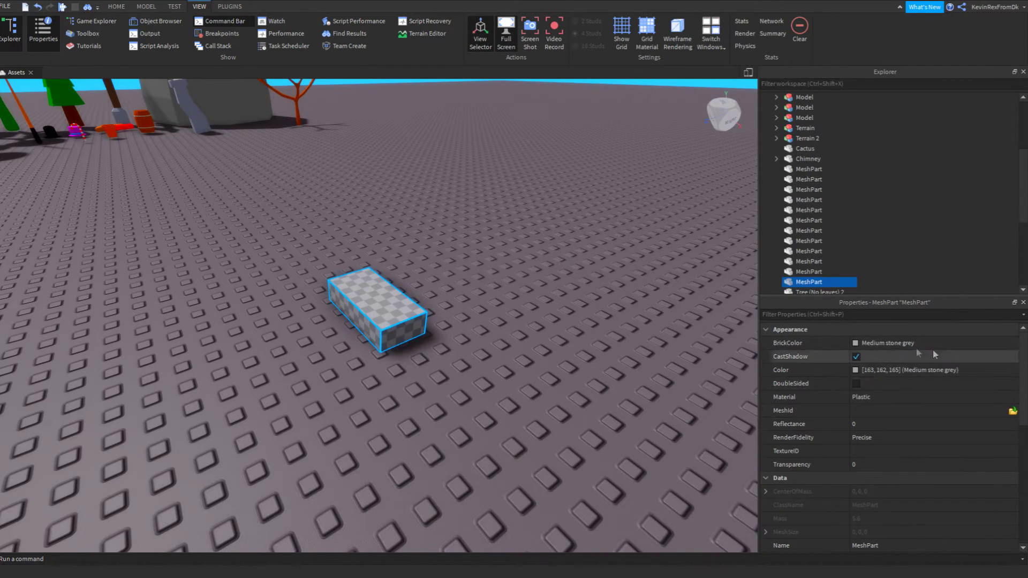
scroll(822, 423, down, 3)
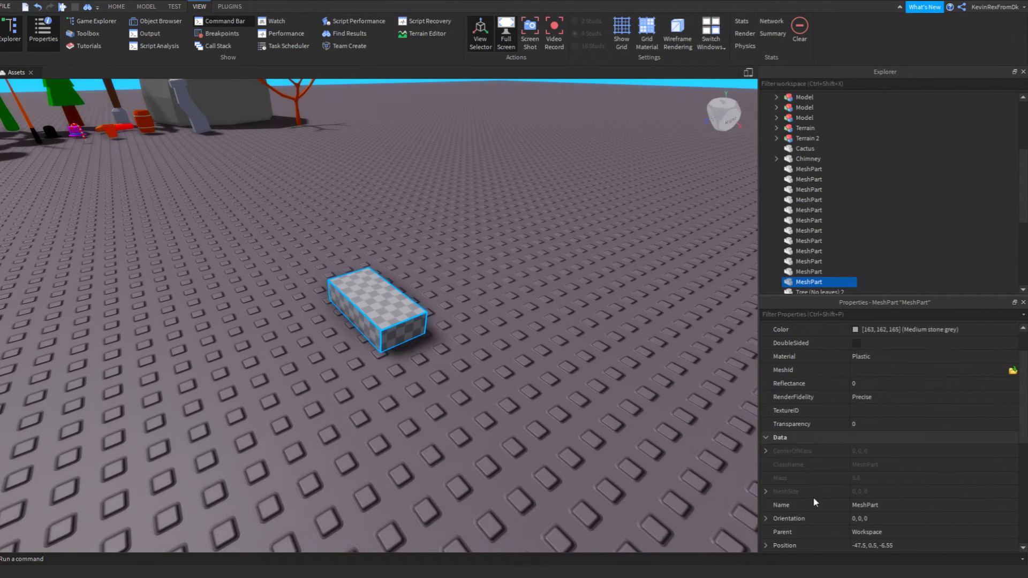
scroll(840, 423, up, 3)
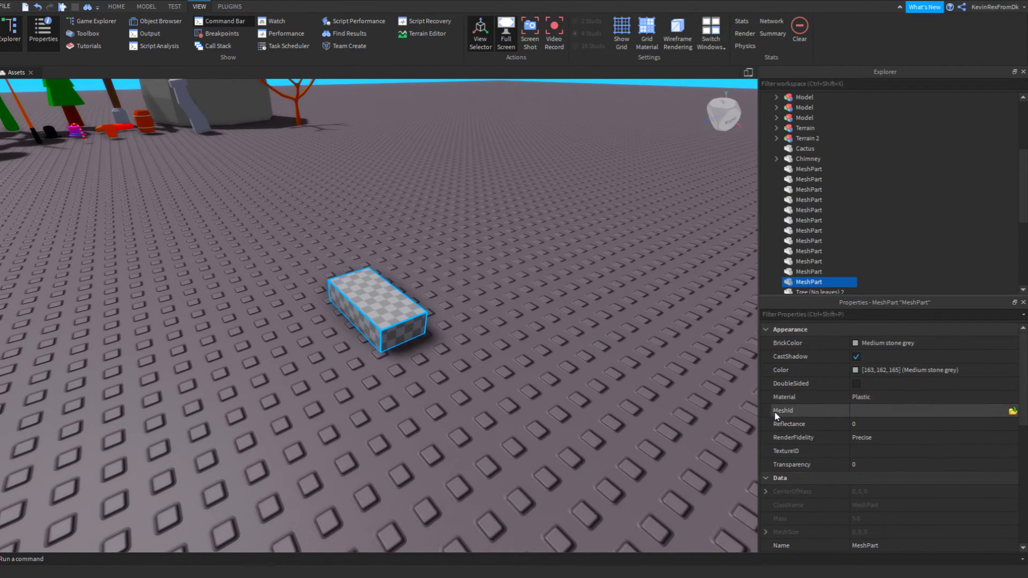
click(1013, 411)
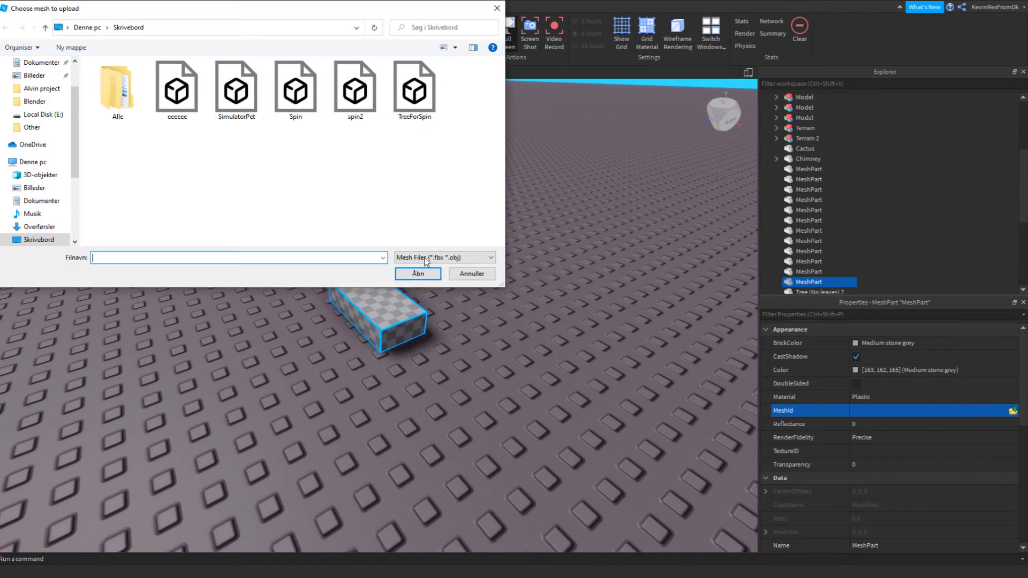
double_click(250, 103)
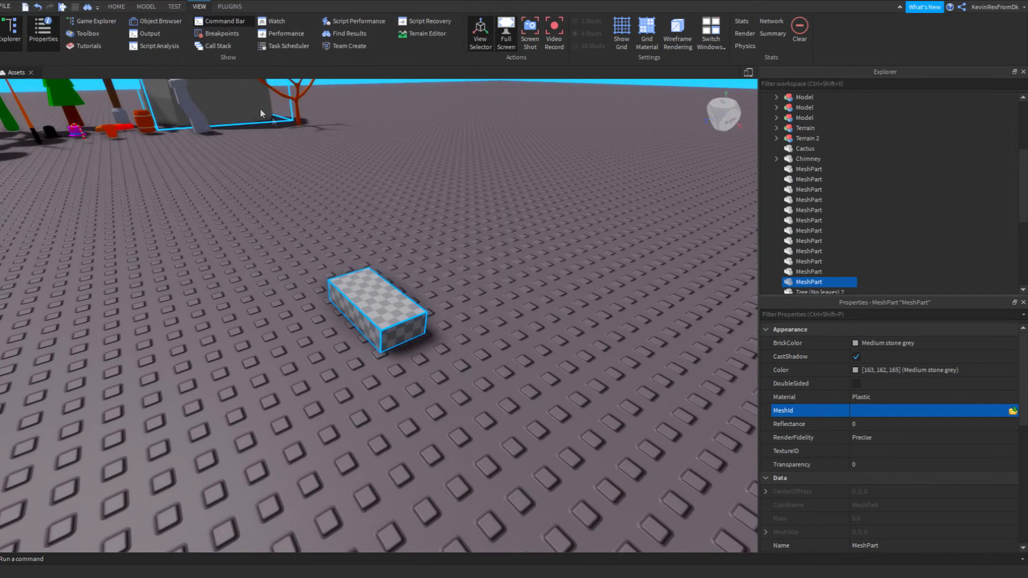
click(572, 293)
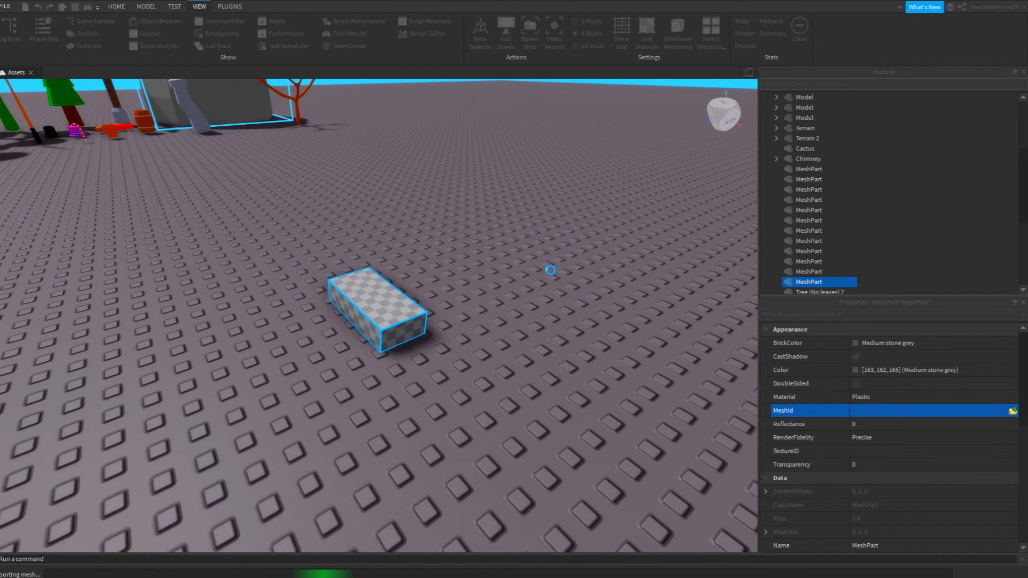
right_drag(547, 279, 547, 278)
scroll(479, 309, up, 5)
drag(465, 300, 316, 327)
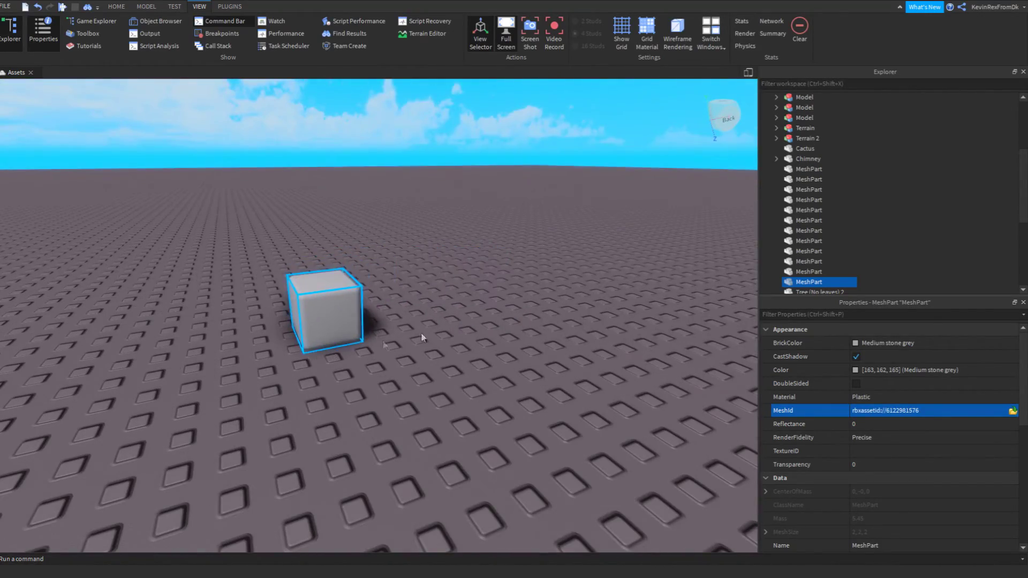
click(458, 315)
scroll(457, 315, up, 8)
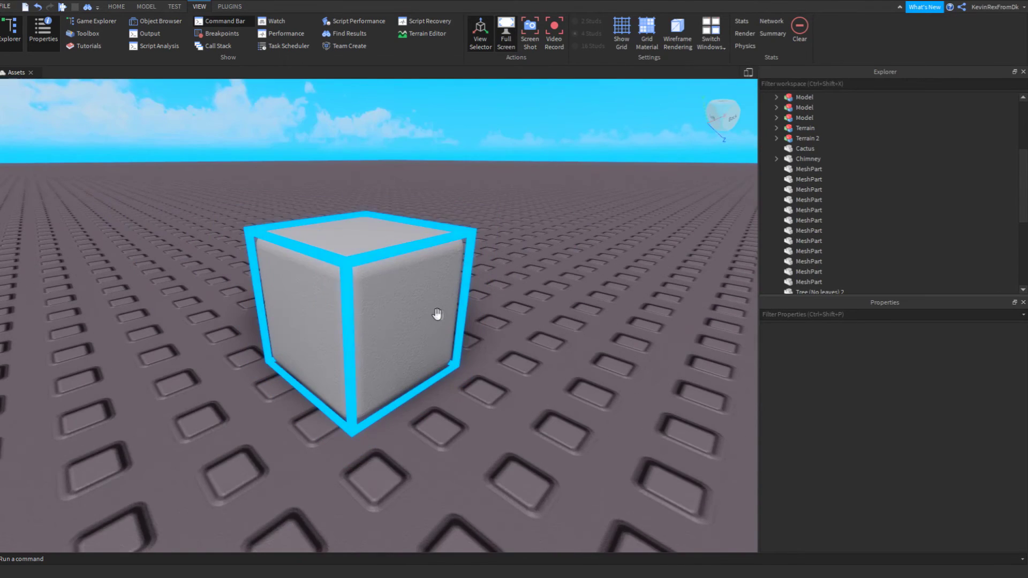
Set the imported cube's material to Smooth Plastic
click(440, 314)
click(117, 6)
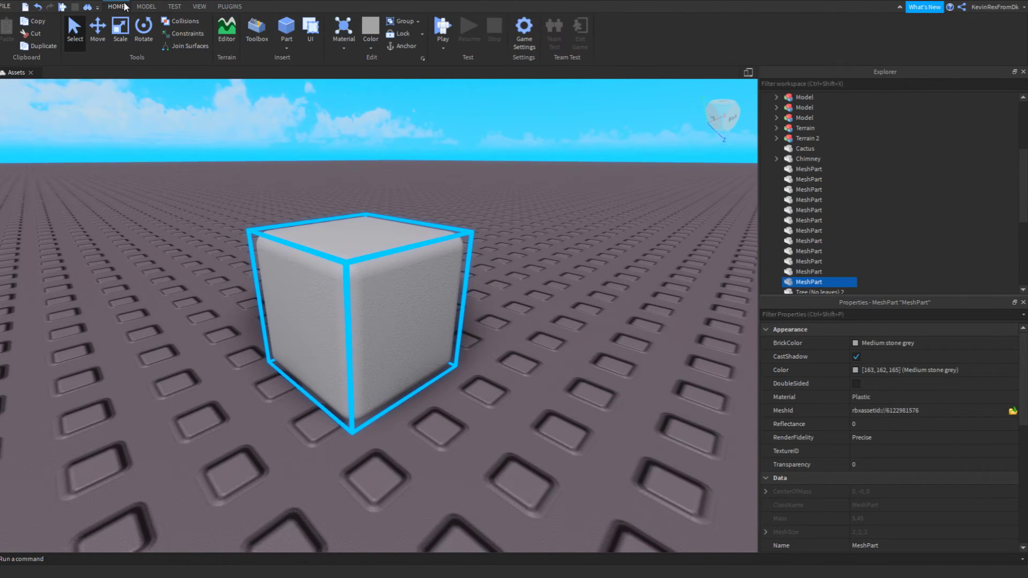
click(356, 48)
click(371, 138)
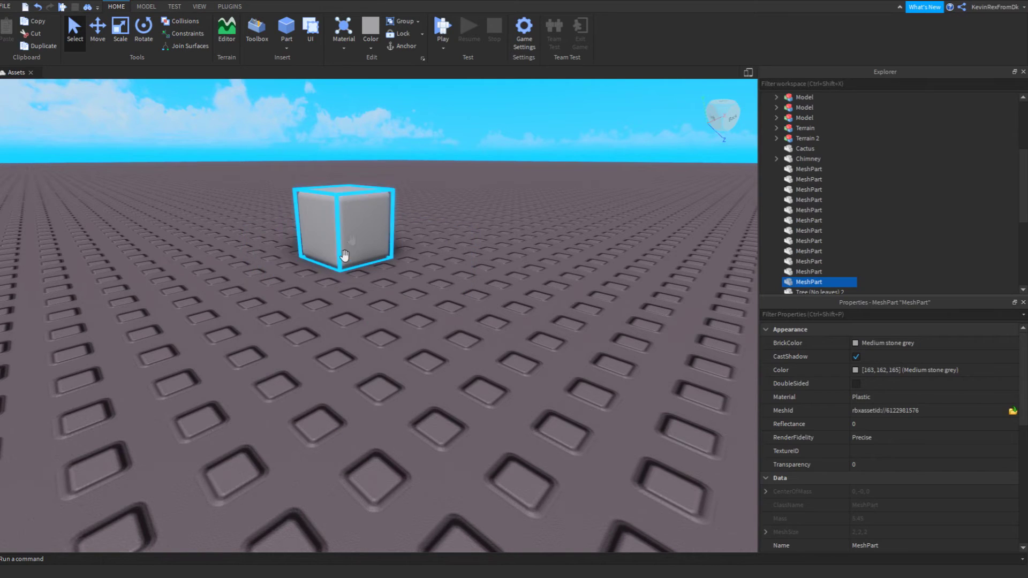
scroll(392, 182, up, 4)
right_drag(392, 181, 438, 145)
scroll(438, 144, down, 3)
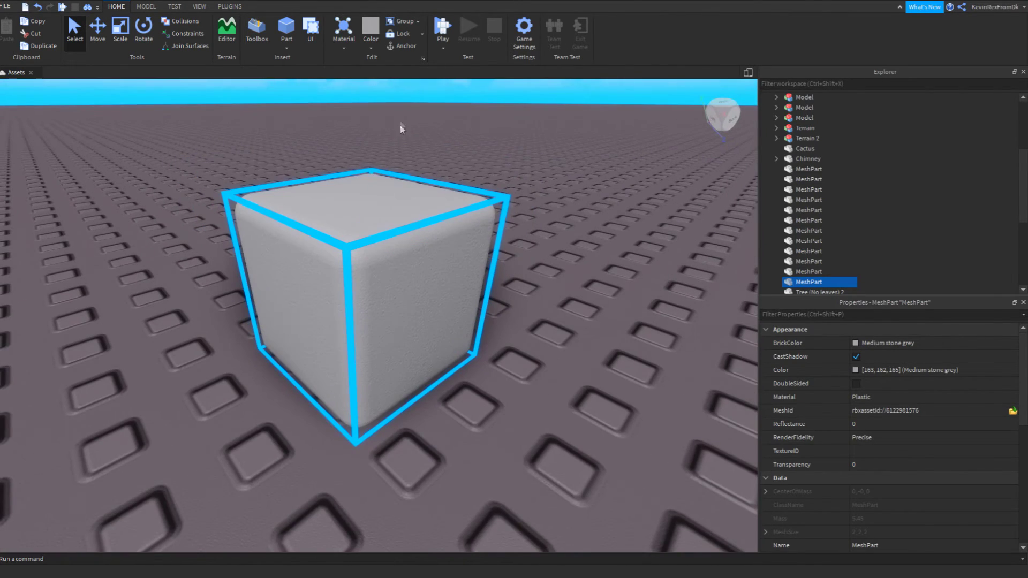
click(370, 51)
click(347, 46)
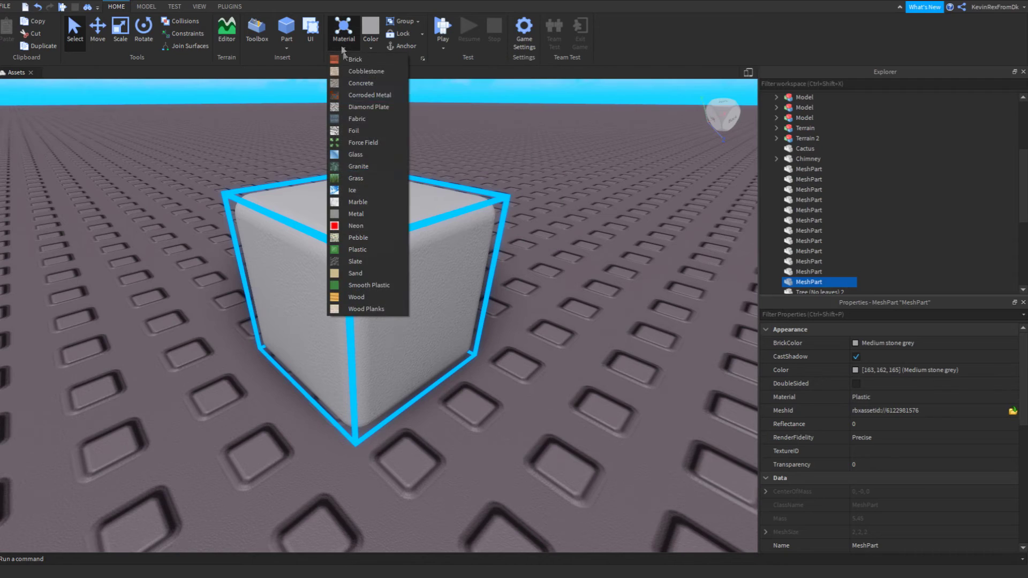
click(376, 286)
click(593, 310)
right_drag(583, 309, 589, 310)
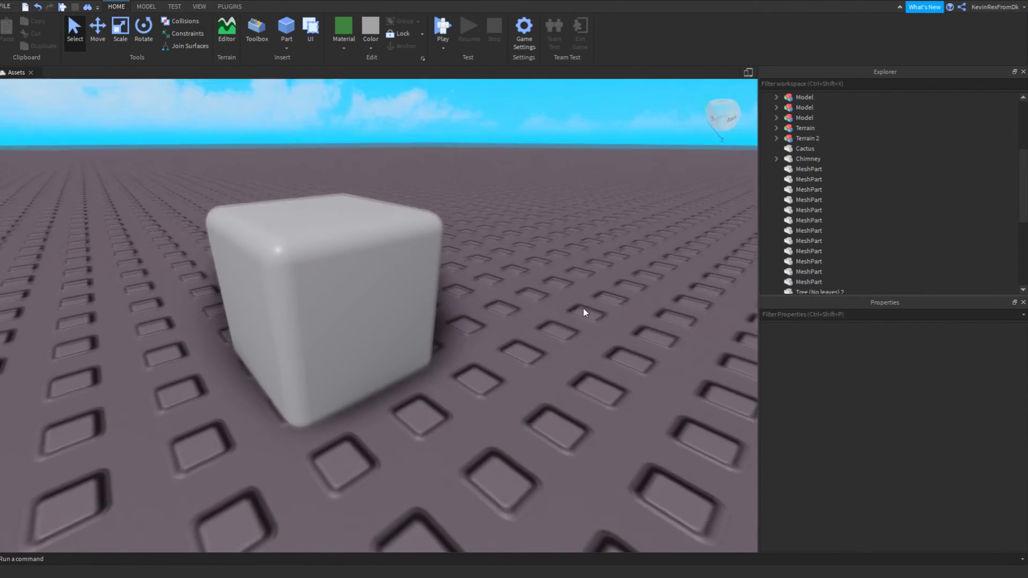
Recolour the cube Dark orange
click(341, 236)
click(368, 47)
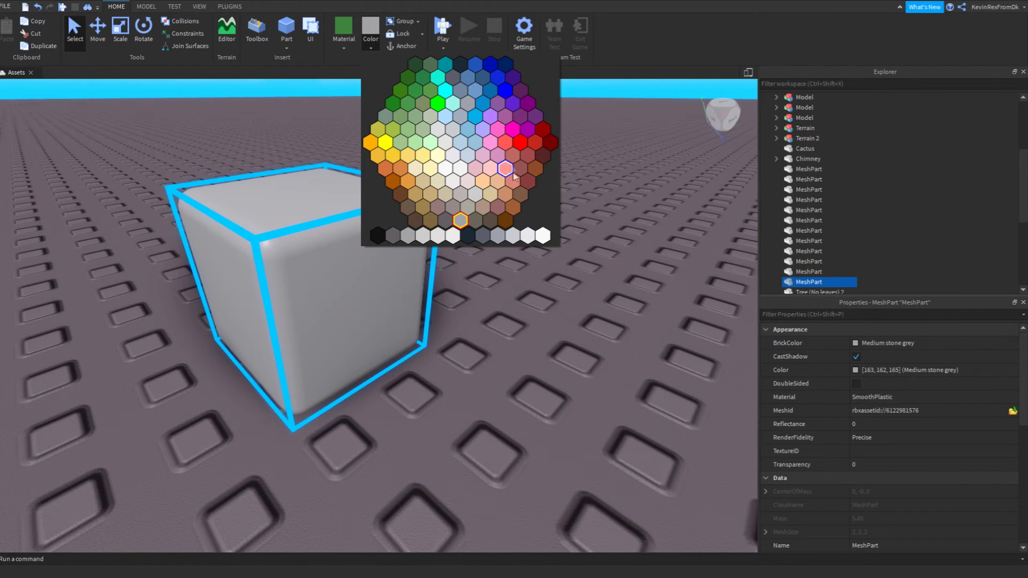
click(513, 209)
click(541, 285)
right_drag(542, 285, 539, 285)
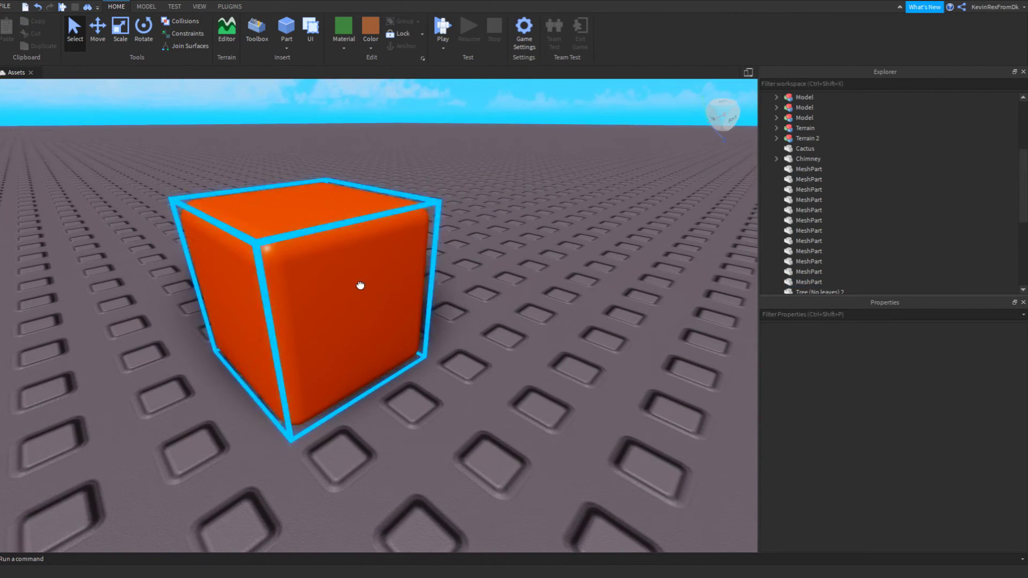
Change the cube's colour to Fawn brown
click(360, 284)
click(371, 48)
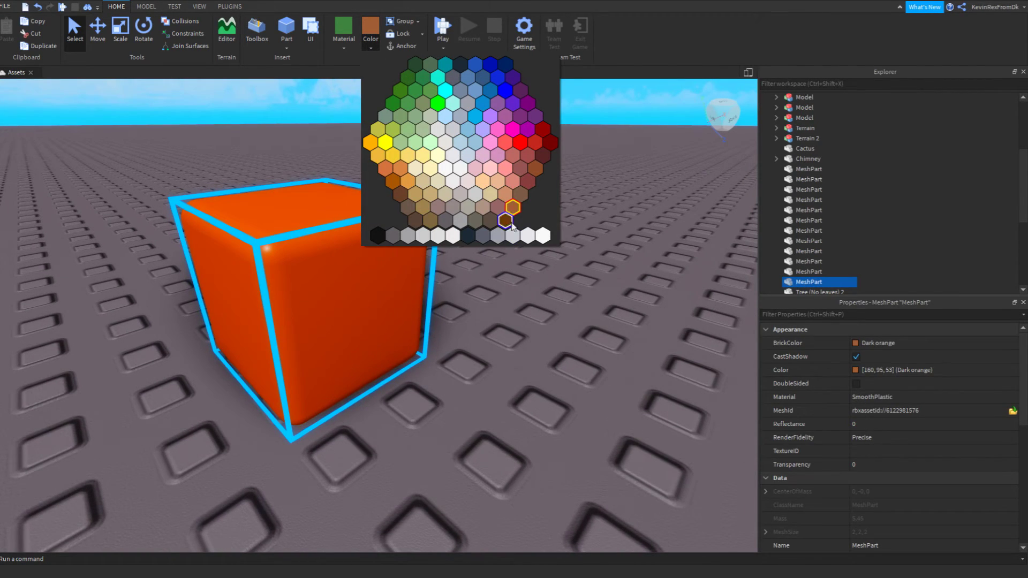
click(423, 208)
click(519, 328)
Give the cube a reddish-brown colour from the palette and deselect it
click(384, 294)
click(372, 48)
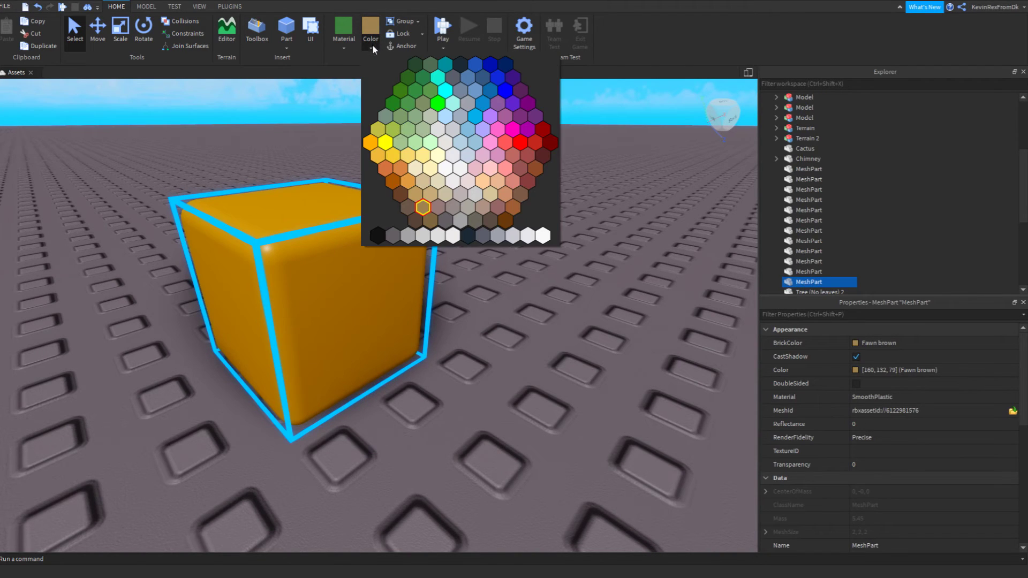
click(415, 210)
click(509, 262)
Examine the finished cube's bevelled edges, smooth shading and colour from several angles and distances
right_drag(509, 262, 475, 261)
scroll(475, 259, down, 3)
scroll(476, 260, up, 3)
right_drag(541, 250, 516, 249)
scroll(540, 250, down, 4)
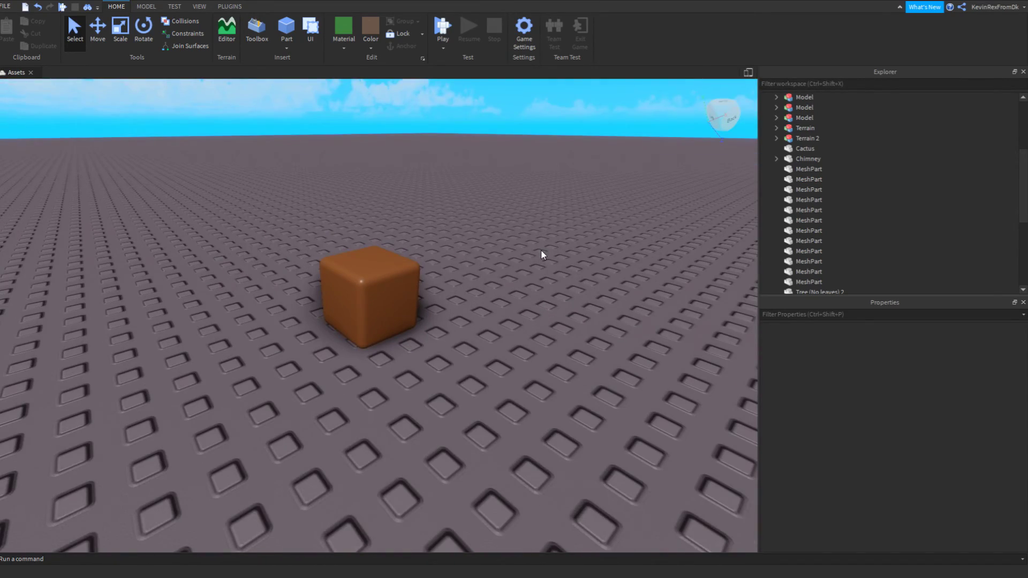
scroll(529, 255, up, 3)
scroll(529, 255, up, 3)
scroll(529, 255, down, 1)
scroll(468, 349, down, 2)
right_drag(468, 349, 467, 347)
scroll(467, 347, up, 2)
scroll(466, 345, down, 3)
scroll(465, 344, up, 5)
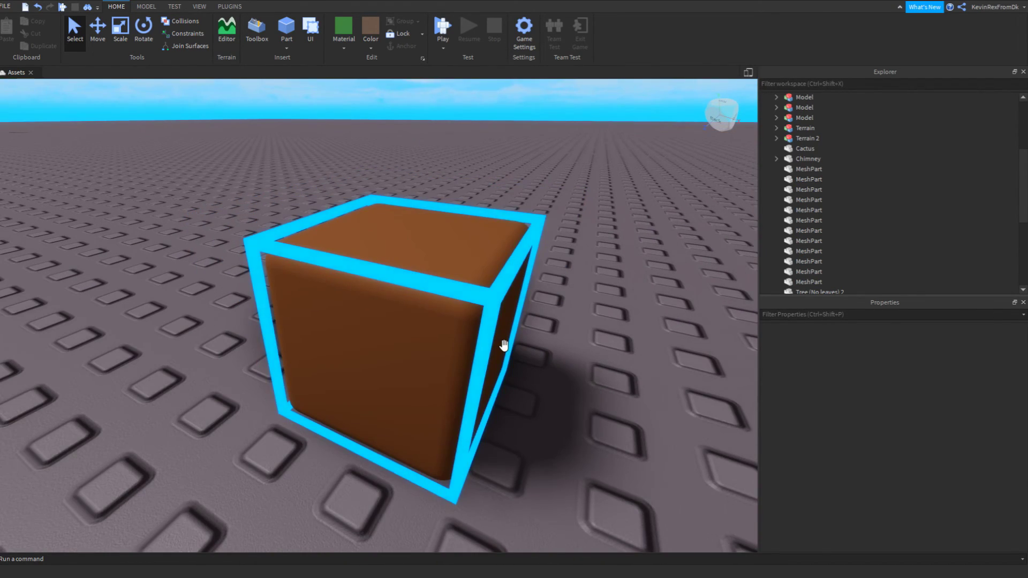
right_drag(687, 300, 686, 296)
scroll(686, 295, down, 3)
scroll(687, 295, up, 3)
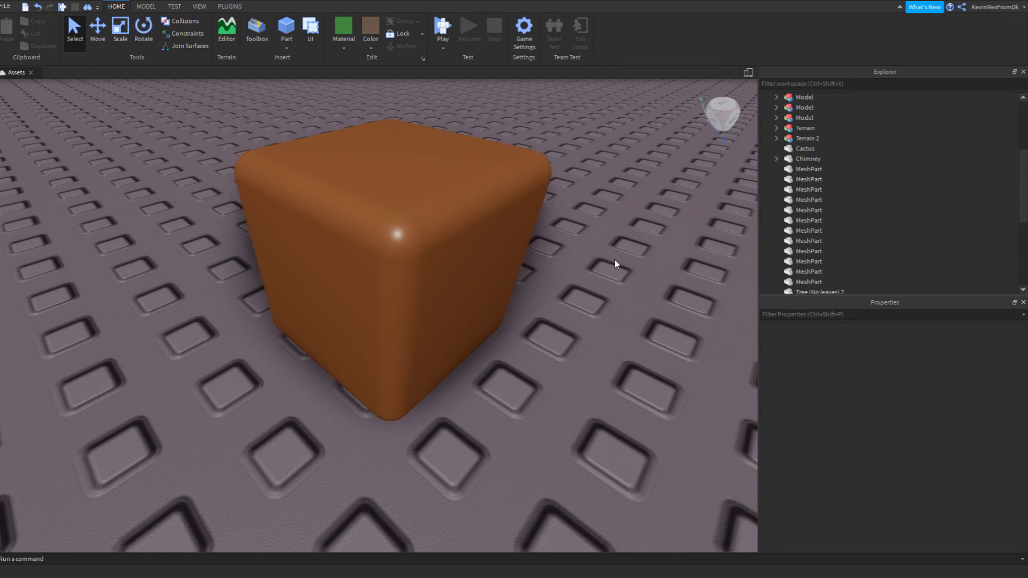
scroll(599, 253, down, 5)
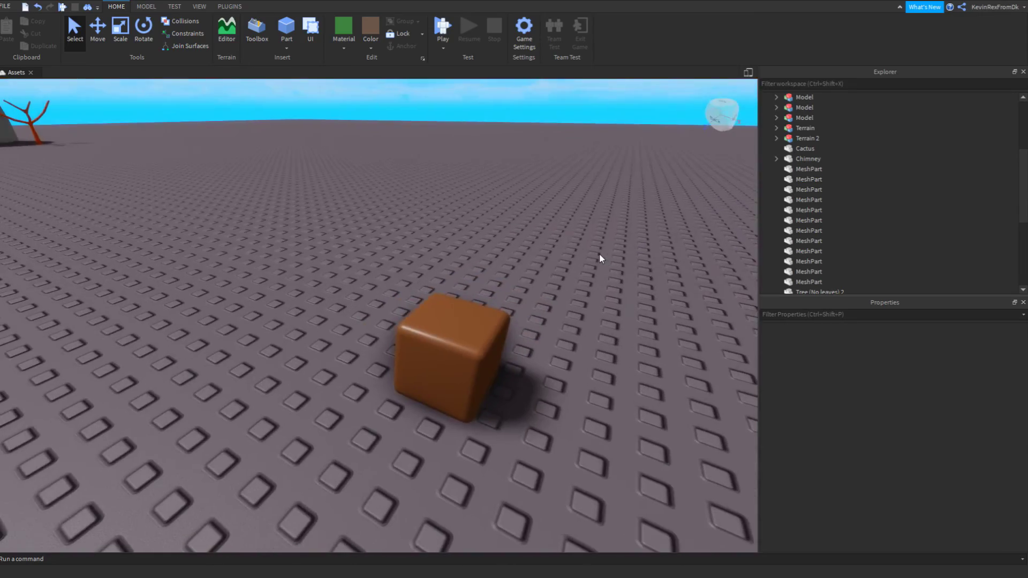
right_drag(600, 253, 600, 254)
scroll(600, 253, up, 3)
scroll(600, 253, down, 4)
scroll(599, 253, up, 4)
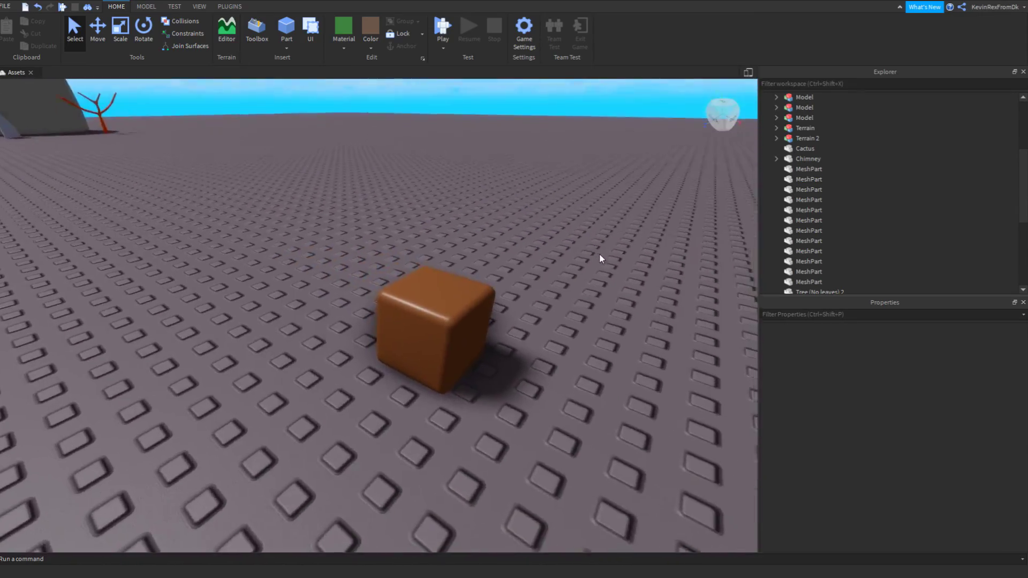
right_drag(599, 254, 600, 253)
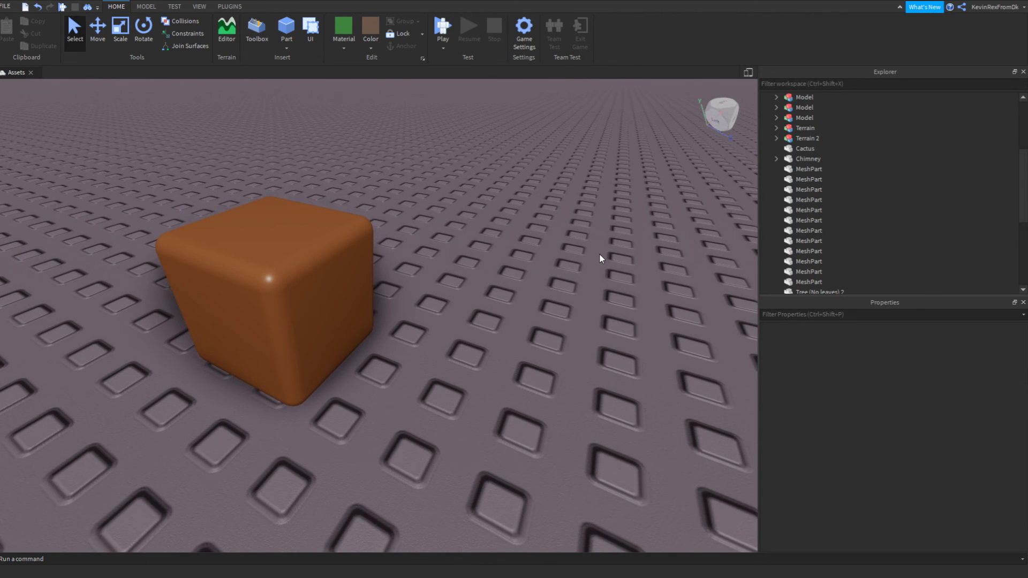
right_drag(518, 213, 519, 213)
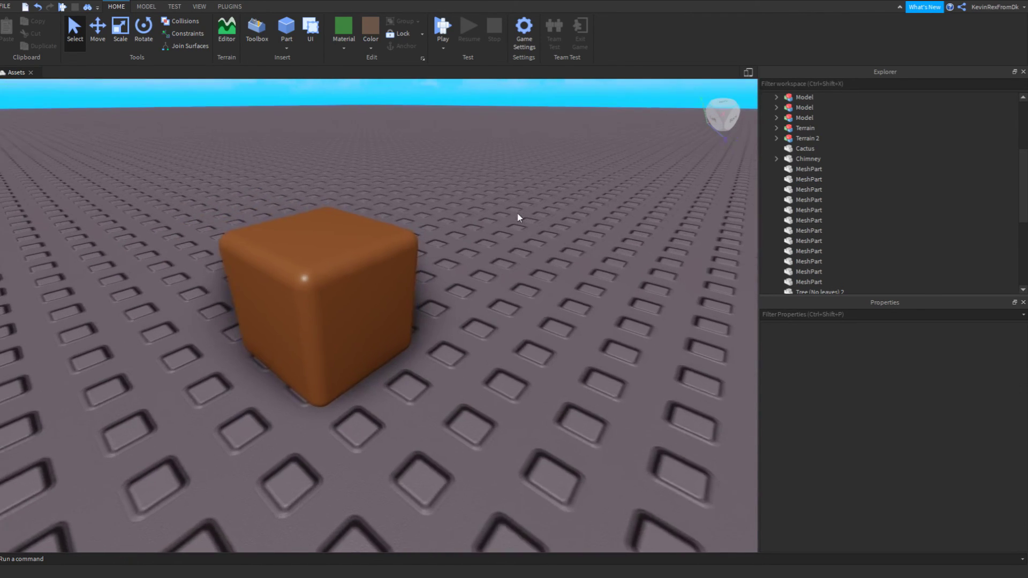
scroll(518, 213, down, 2)
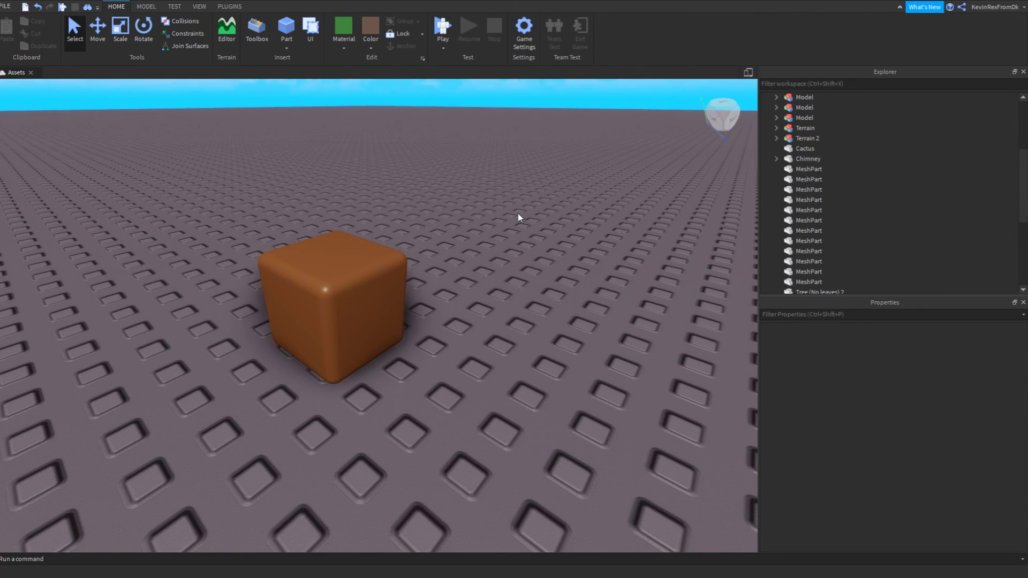